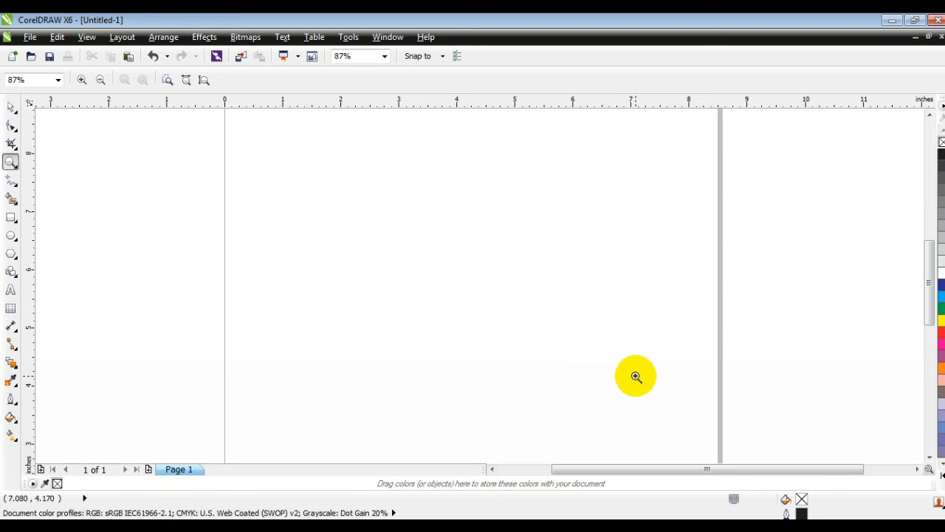
- Draw a three-sided polygon about 3.27 in wide and 2.84 in high near the page's centre with a 2.0 pt outline
left_click(11, 254)
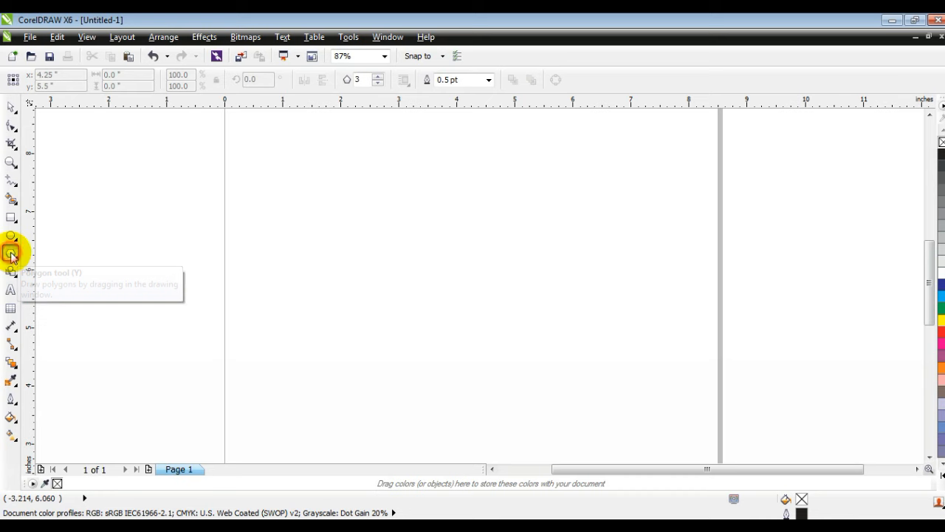
left_click(488, 80)
left_click(465, 153)
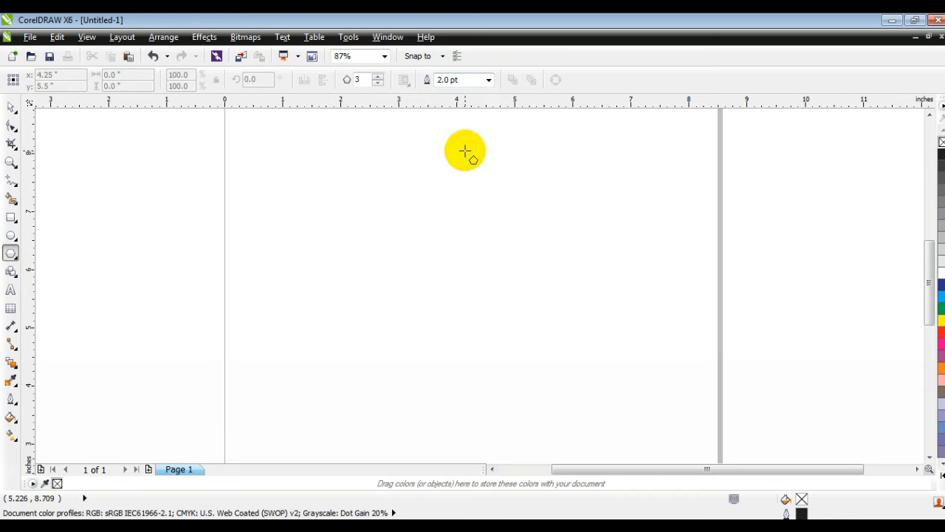
left_click_drag(355, 182, 517, 396)
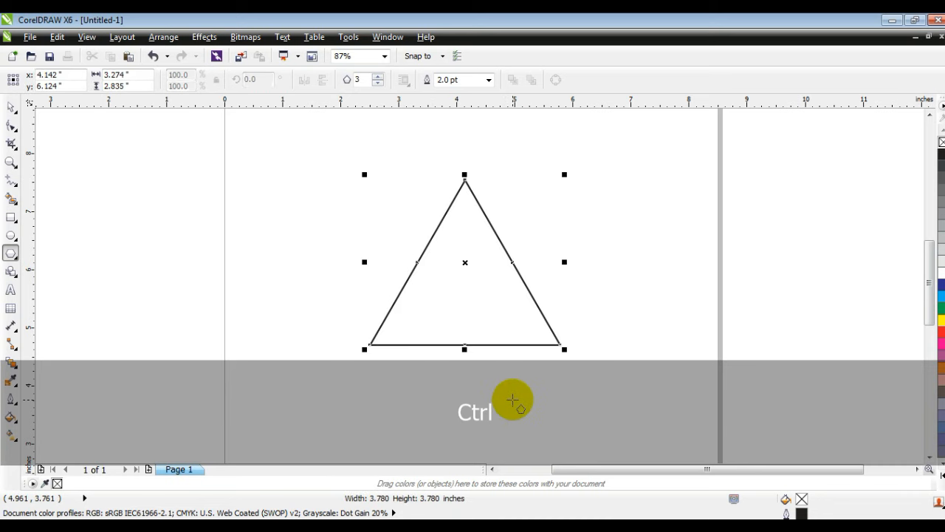
left_click(7, 110)
left_click(377, 76)
left_click(377, 76)
left_click(377, 82)
left_click(378, 83)
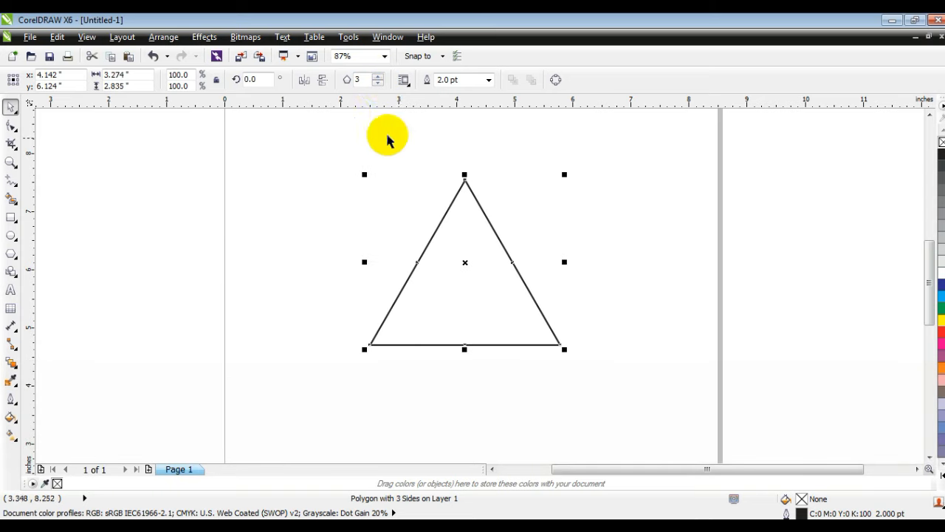
- Flip the triangle vertically so it points down and convert it to curves
left_click(306, 81)
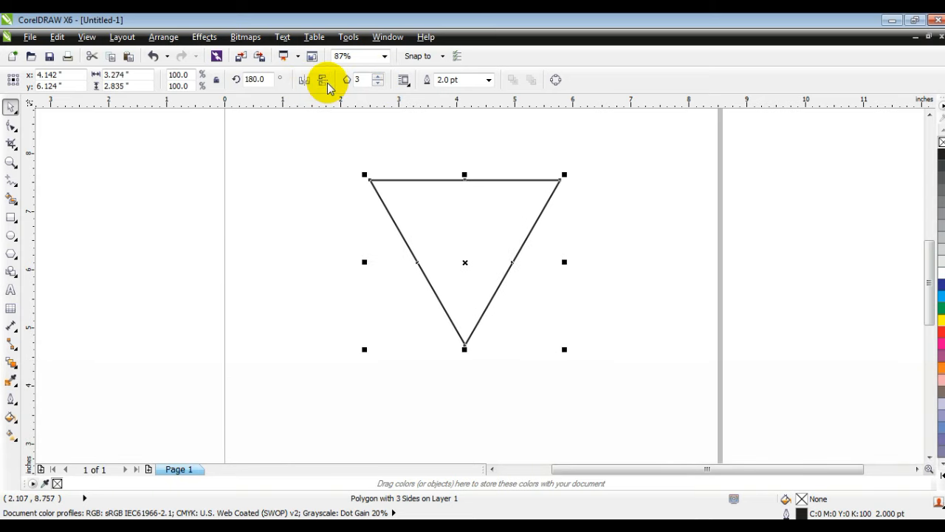
left_click_drag(480, 249, 477, 267)
scroll(473, 229, "up", 2)
key("F10")
key("ctrl+q")
- Delete the triangle's upper-right corner node and the midpoint node of its right side, leaving the left half
left_click_drag(640, 177, 613, 195)
key("Delete")
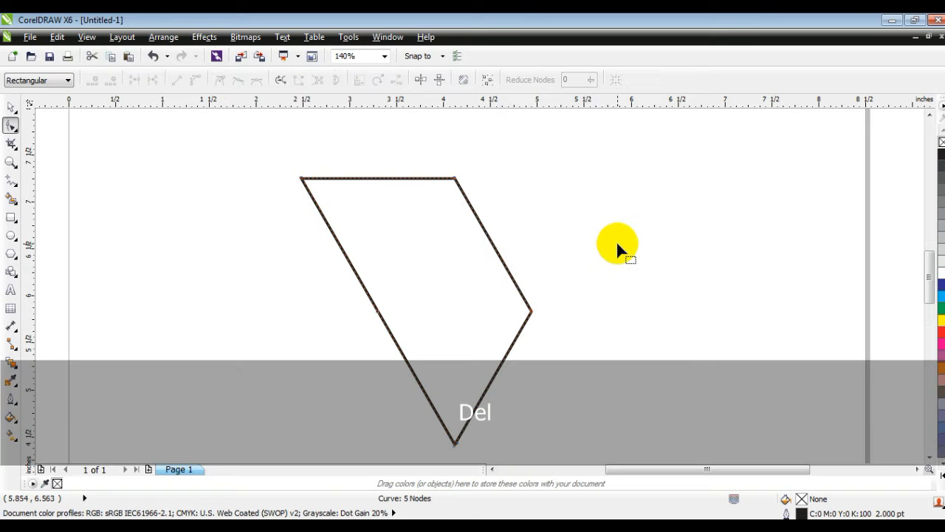
left_click_drag(568, 308, 519, 336)
key("Delete")
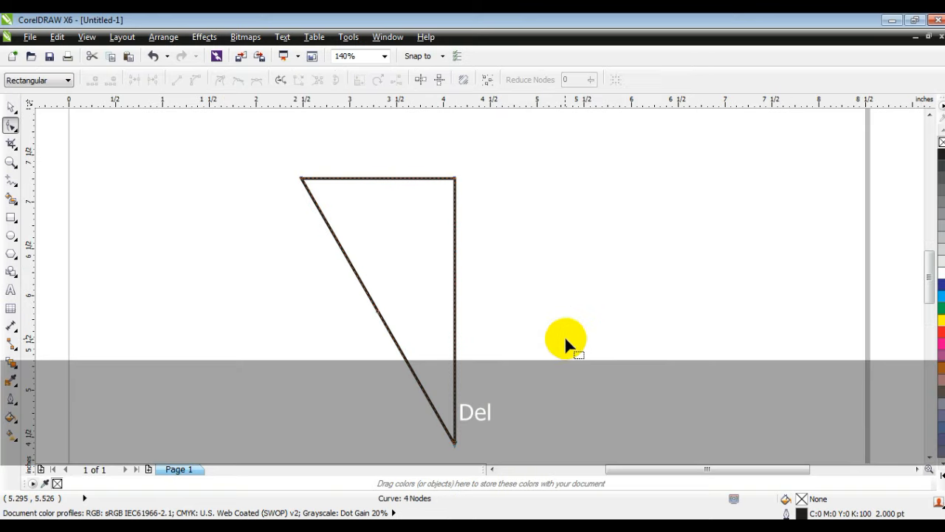
- Delete the midpoint node on the half triangle's slanted side
left_click(11, 107)
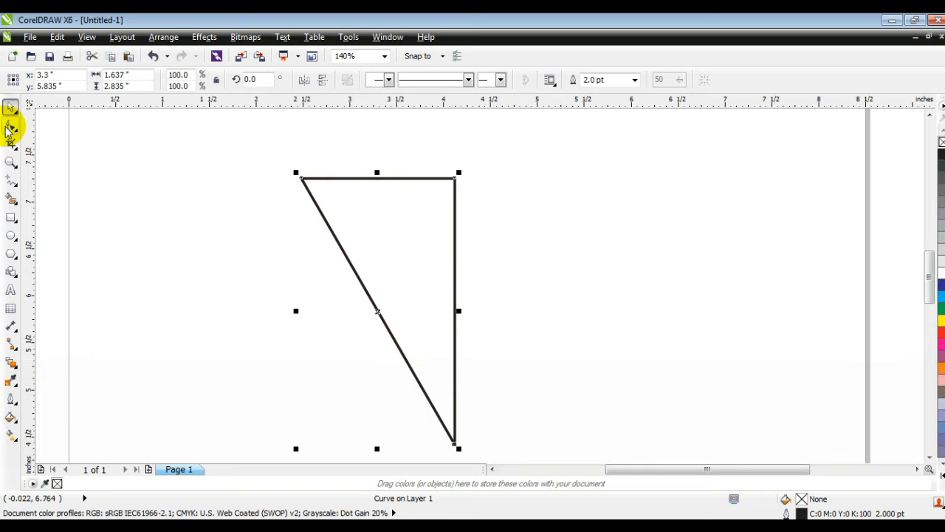
left_click(11, 126)
left_click(378, 311)
key("Delete")
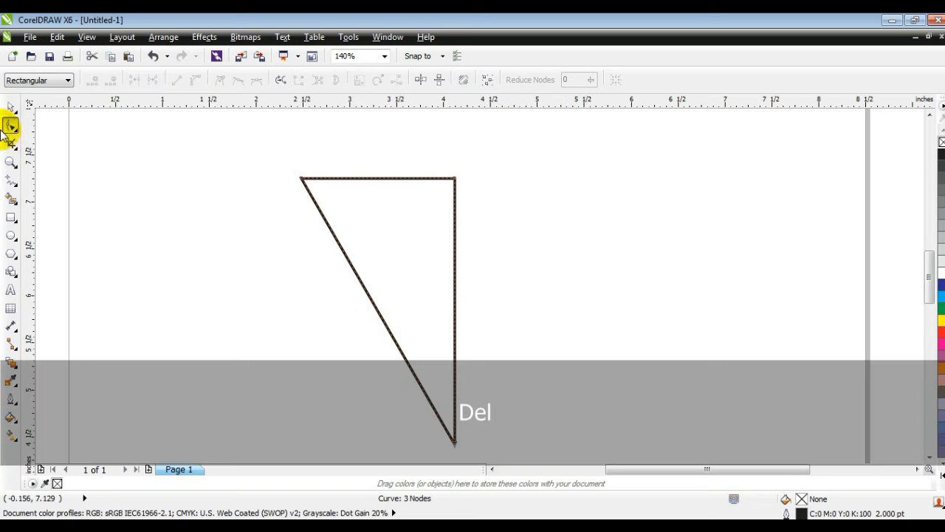
left_click(11, 110)
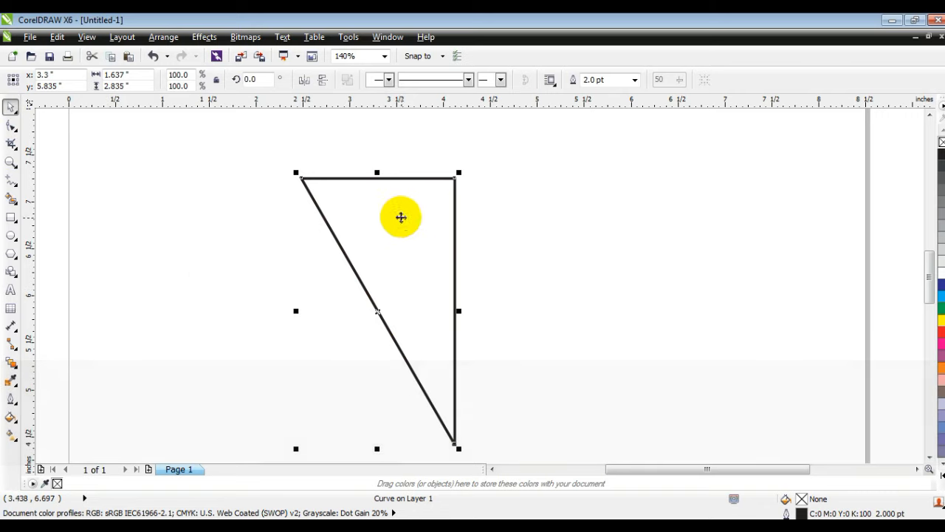
left_click(432, 236)
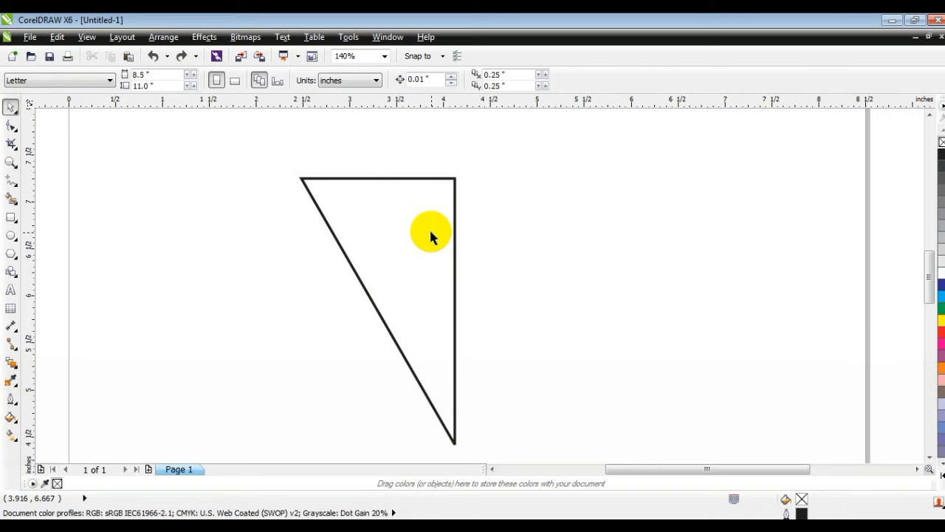
- Convert all segments of the half triangle to curves and bow its slanted side outward to the lower left
left_click(11, 125)
left_click_drag(255, 151, 526, 446)
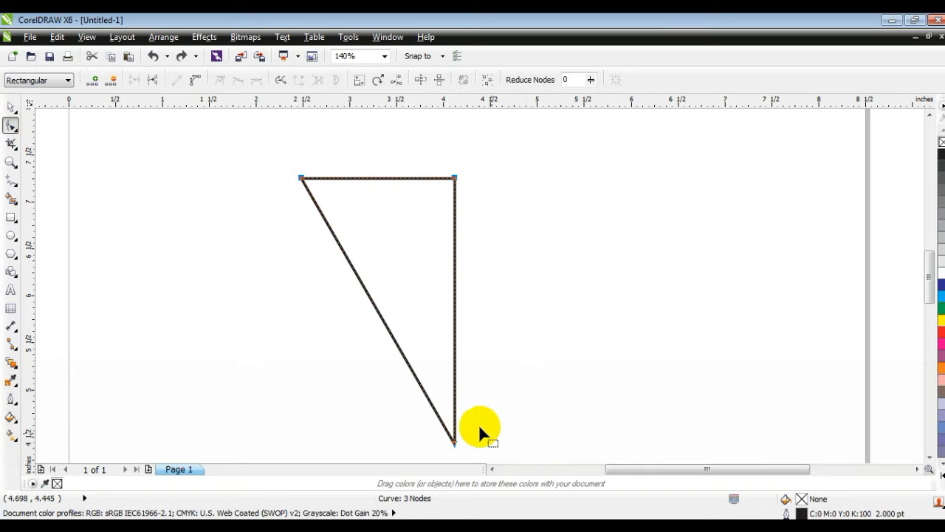
left_click(198, 85)
left_click_drag(362, 287, 332, 318)
left_click(332, 320)
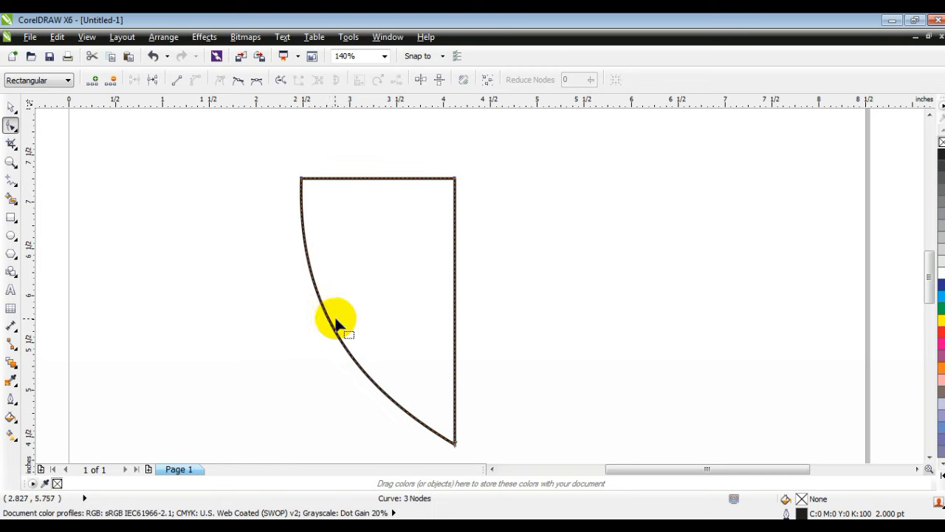
left_click(11, 107)
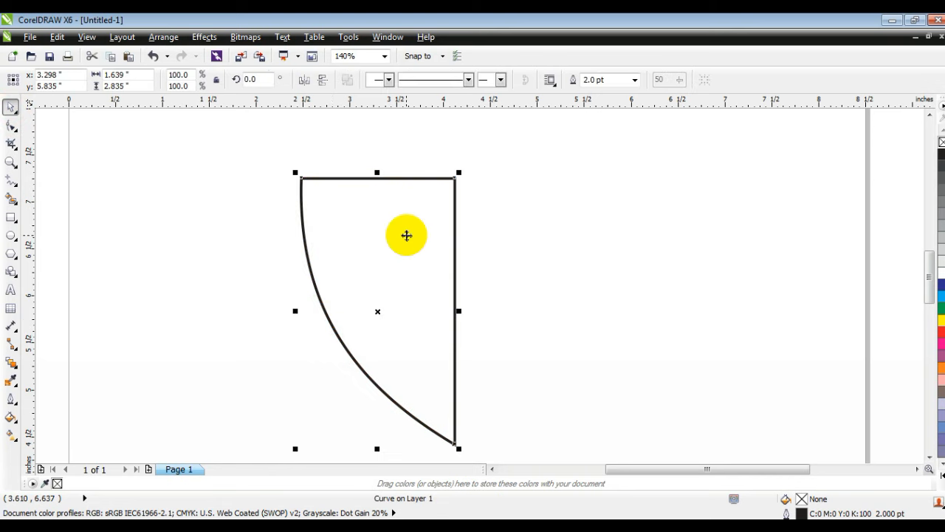
- Duplicate the half-shield and mirror the copy horizontally so it adjoins the original's straight right edge
right_click(406, 235)
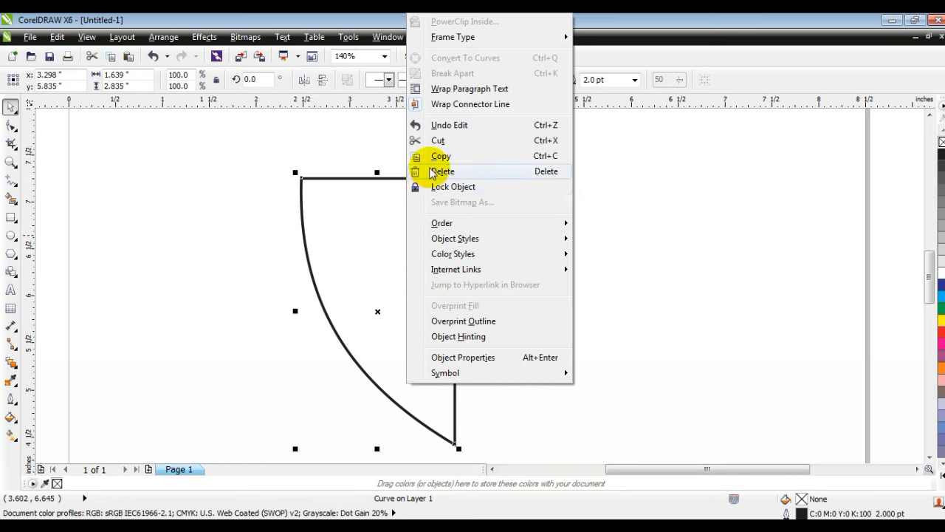
left_click(214, 174)
right_click(214, 175)
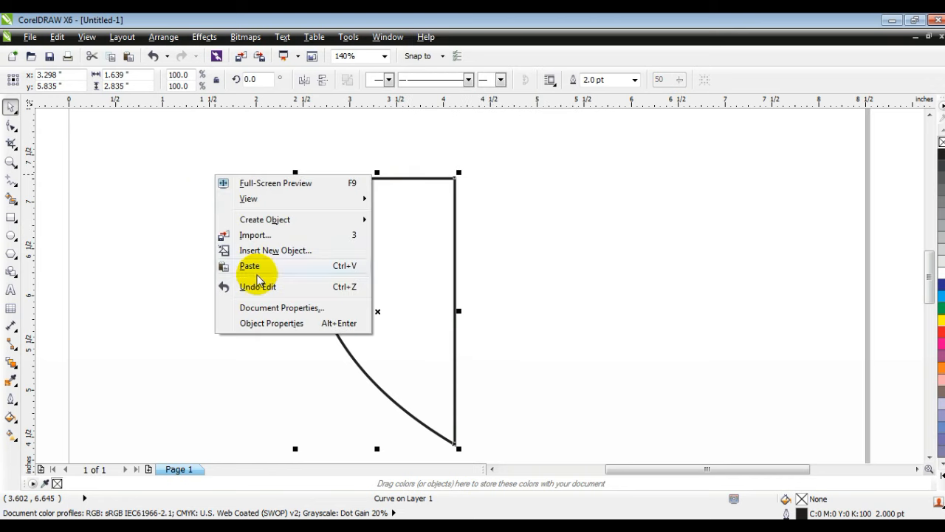
left_click(249, 265)
left_click_drag(296, 311, 493, 320)
- Weld the two halves into one shield and delete the middle node on its top edge
left_click(399, 179, "shift")
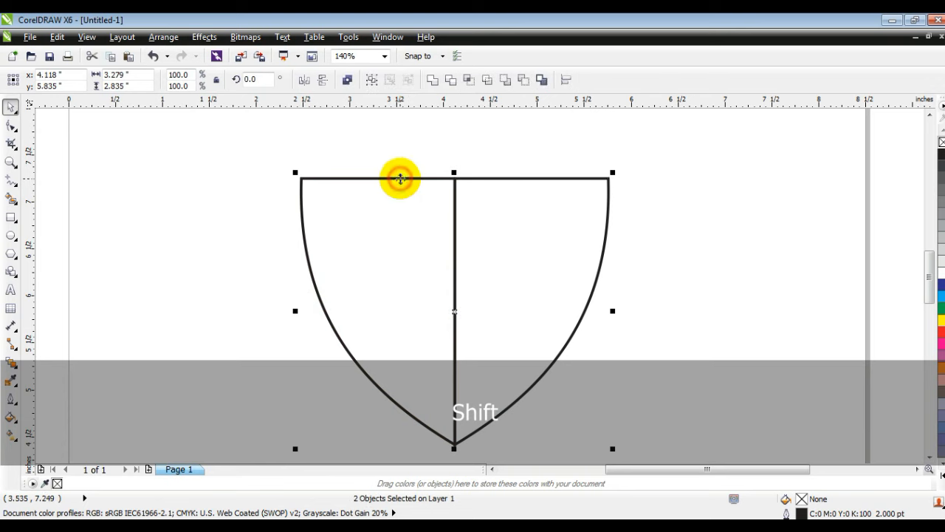
left_click(432, 83)
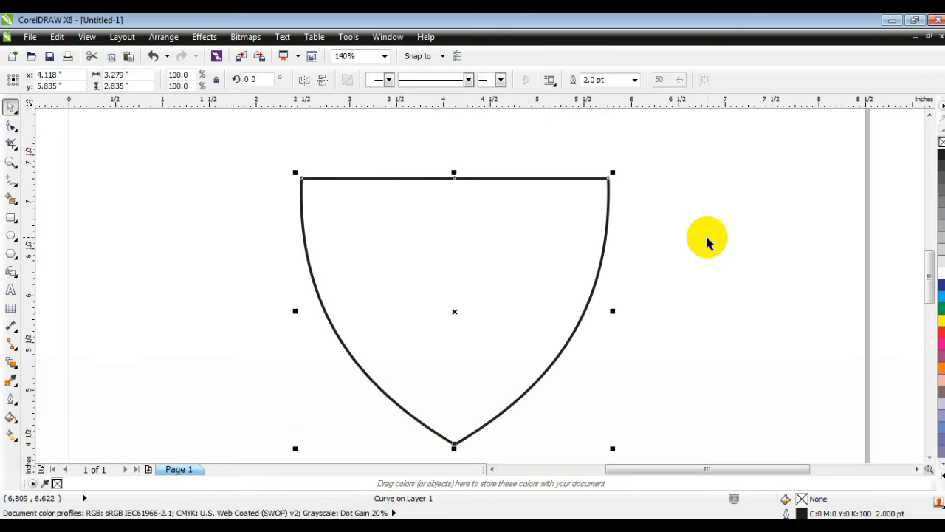
left_click(11, 127)
left_click_drag(440, 163, 461, 194)
key("Delete")
- Convert the shield's straight top edge to a curve and arch it upward at the middle
left_click_drag(638, 156, 286, 226)
left_click(461, 178)
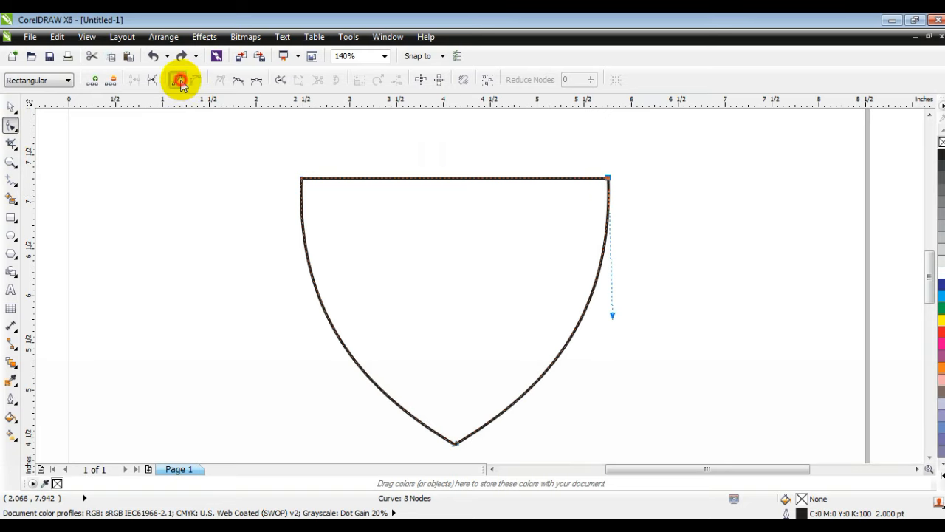
left_click(181, 83)
left_click(473, 170)
left_click(193, 79)
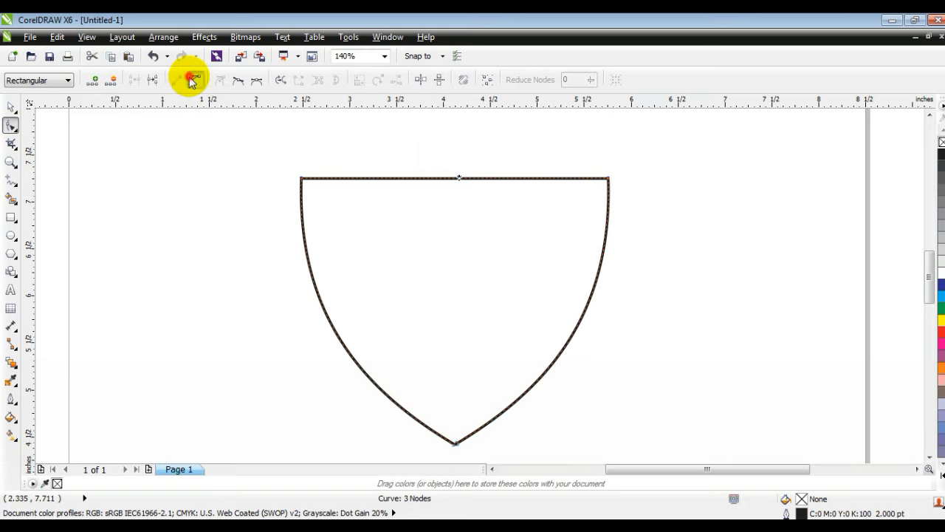
left_click_drag(459, 179, 449, 139)
left_click(11, 107)
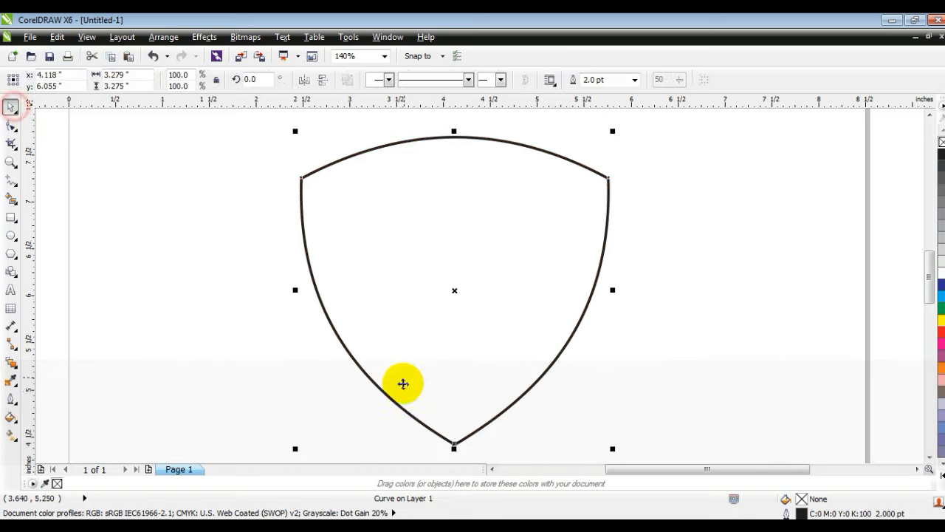
- Reduce the shield's height to about 2.98 in and move it slightly up the page
left_click_drag(453, 448, 447, 435)
key("F3")
left_click_drag(441, 288, 441, 273)
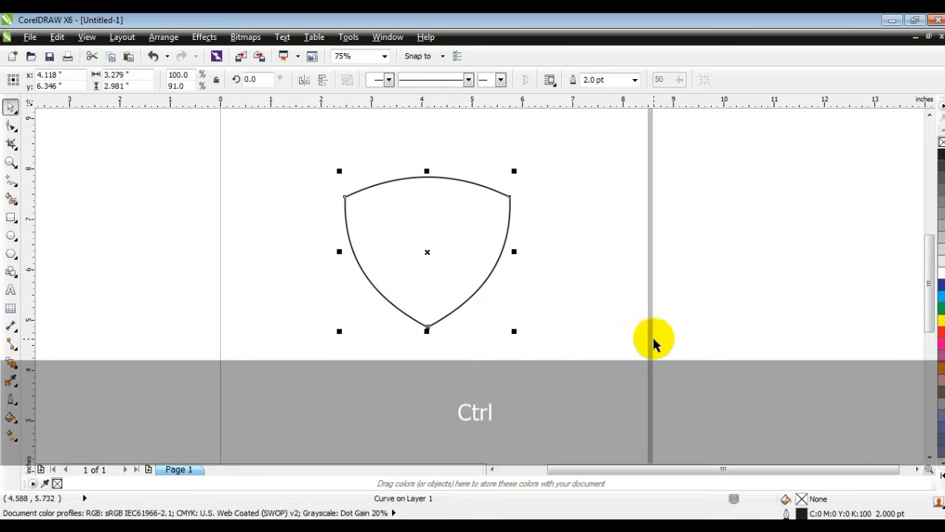
left_click(652, 339)
- Draw a circle about 3.4 in across over the shield's left side, passing through its upper-left and bottom corners
left_click(9, 162)
left_click_drag(184, 146, 671, 413)
left_click(10, 235)
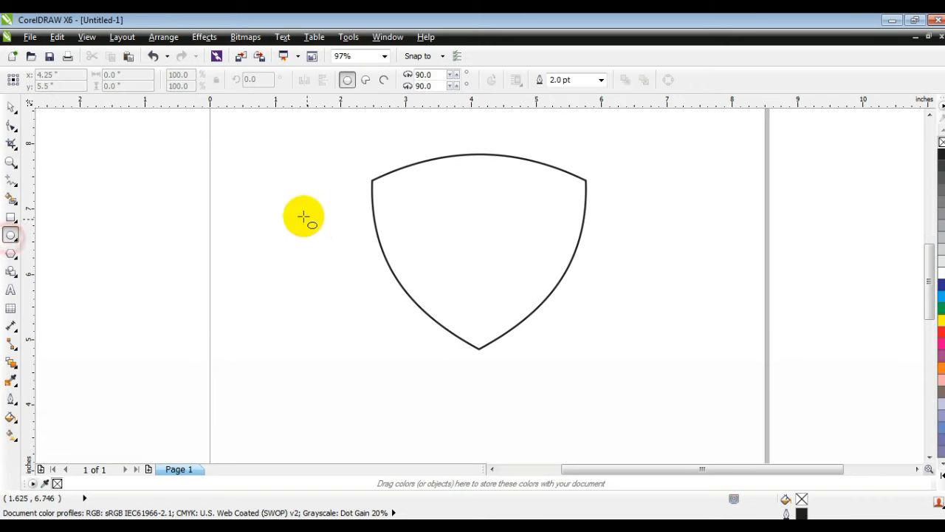
left_click_drag(282, 192, 375, 403)
left_click(10, 108)
left_click_drag(278, 186, 263, 176)
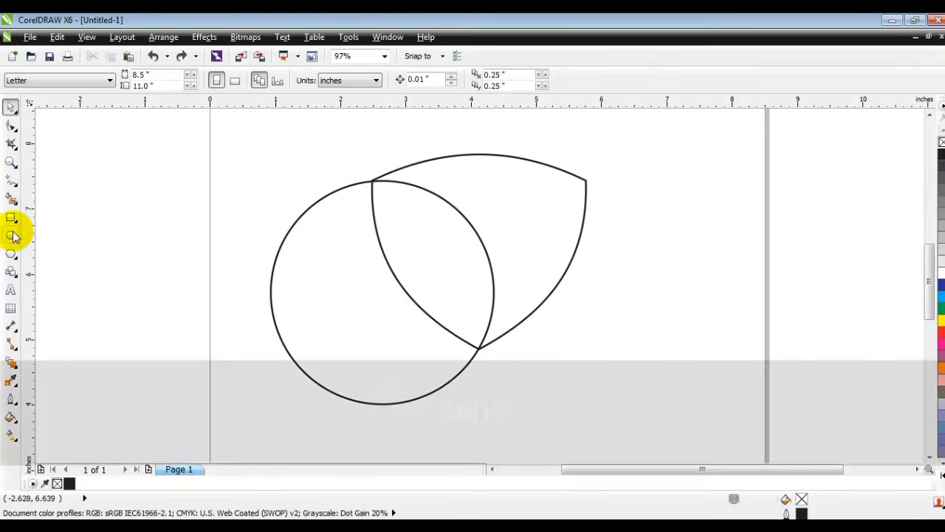
- Smart-fill the part of the shield outside the circle with 30% Black and a 0.5 pt outline
left_click(10, 198)
left_click(153, 80)
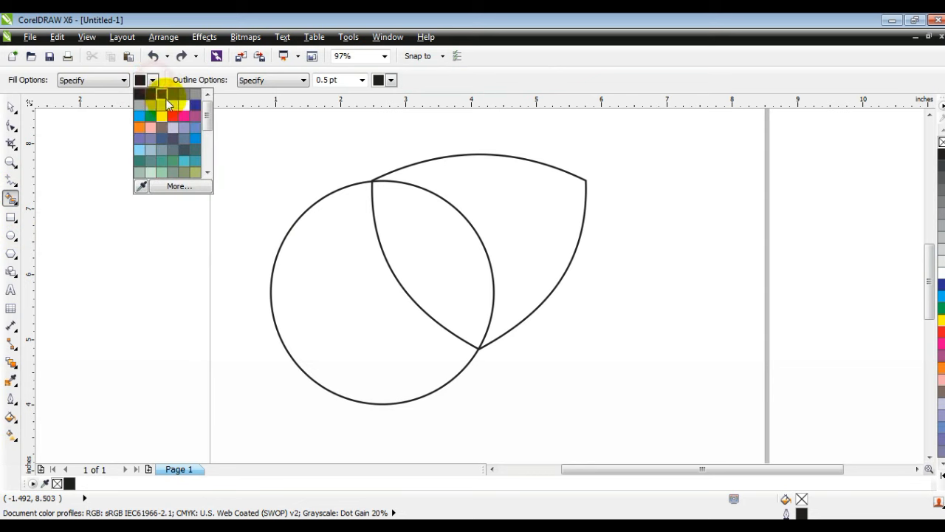
left_click(154, 109)
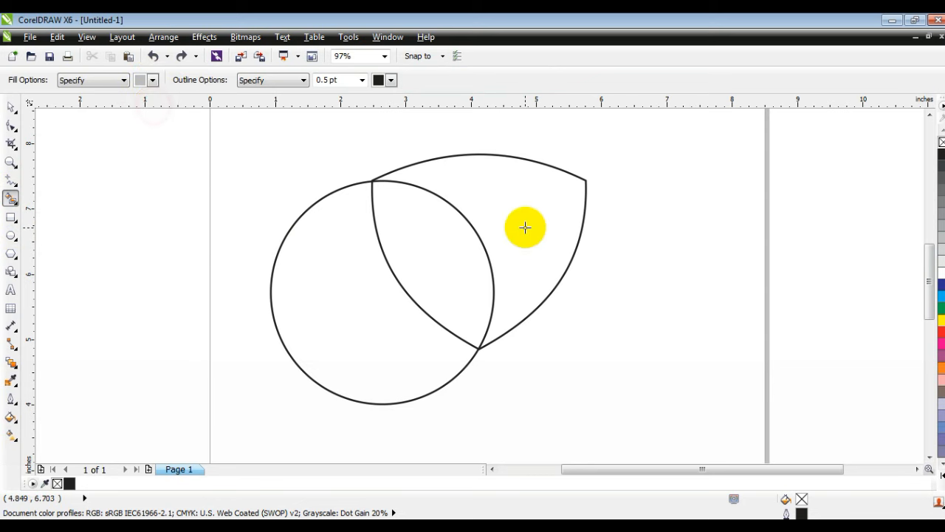
left_click(521, 223)
left_click(10, 107)
left_click(102, 229)
- Give the grey shield region a uniform red fill of C0 M100 Y100 K0
left_click(507, 229)
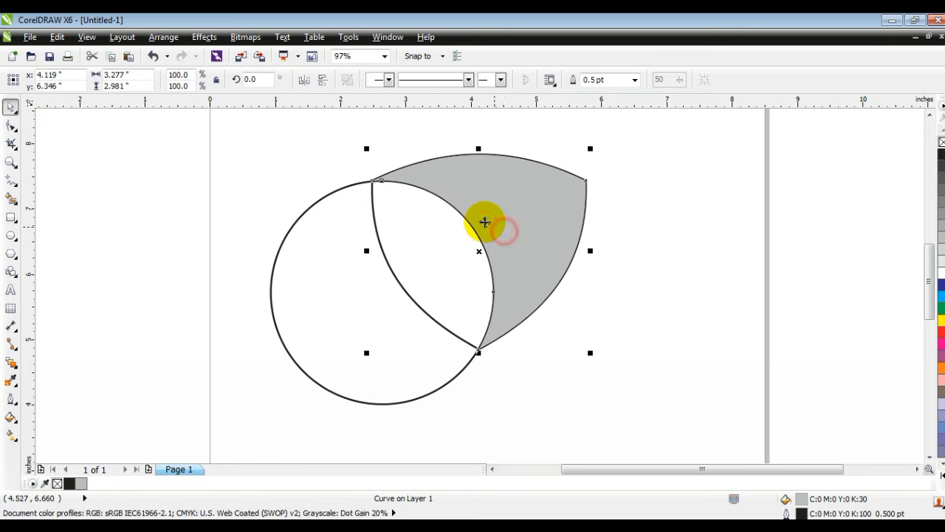
left_click(10, 416)
left_click(56, 318)
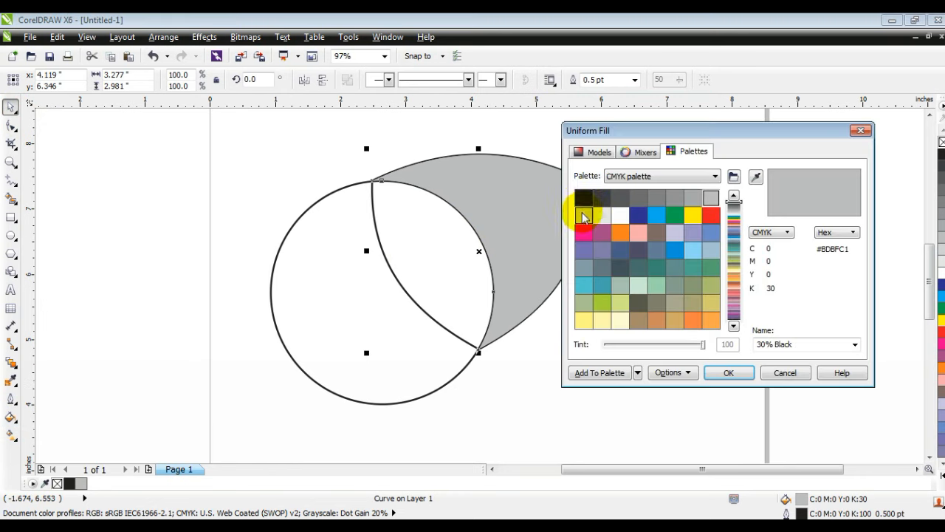
left_click(597, 152)
left_click_drag(736, 260, 736, 207)
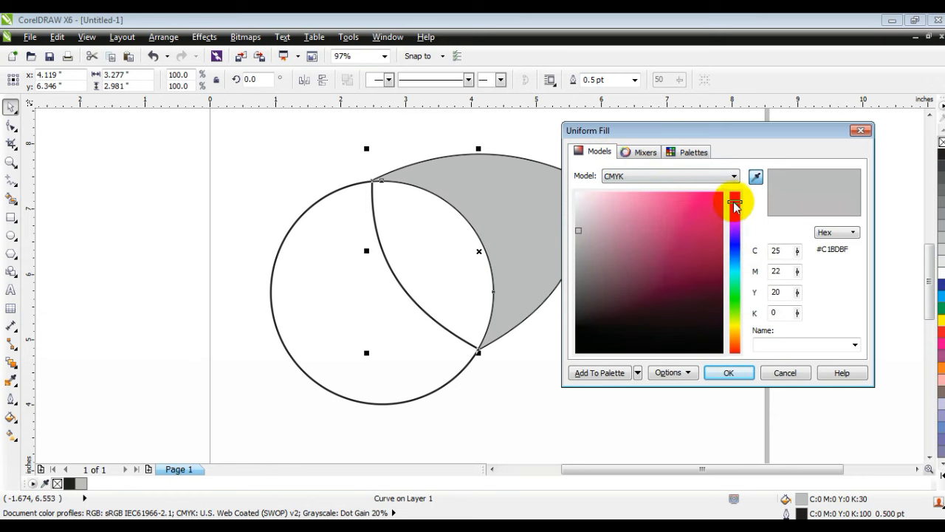
left_click(712, 194)
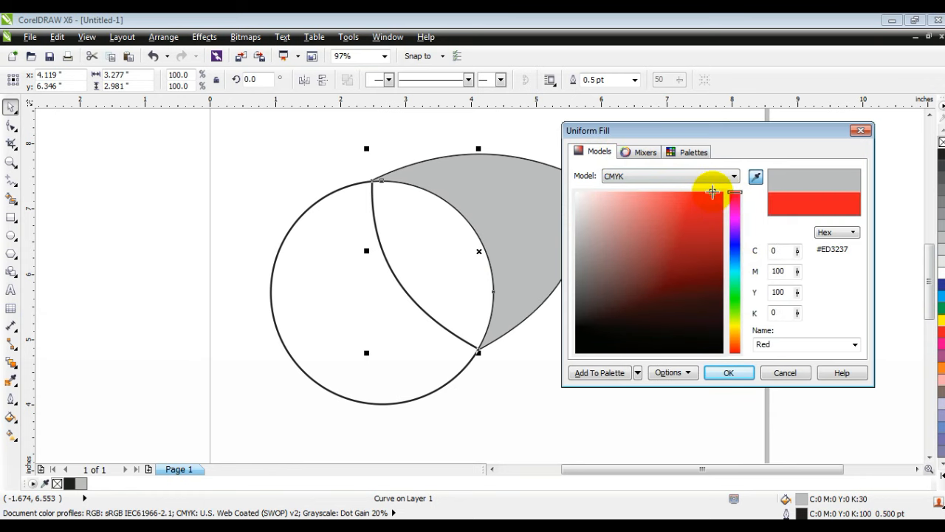
left_click(733, 372)
- Apply a linear gradient from red at the region's upper left to white at its lower right, with an orange middle stop
left_click(13, 433)
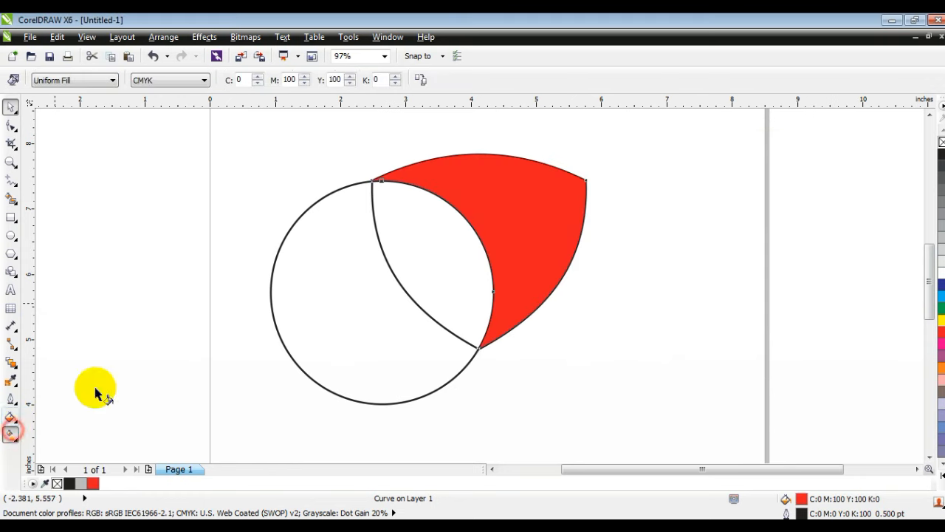
left_click_drag(532, 290, 531, 287)
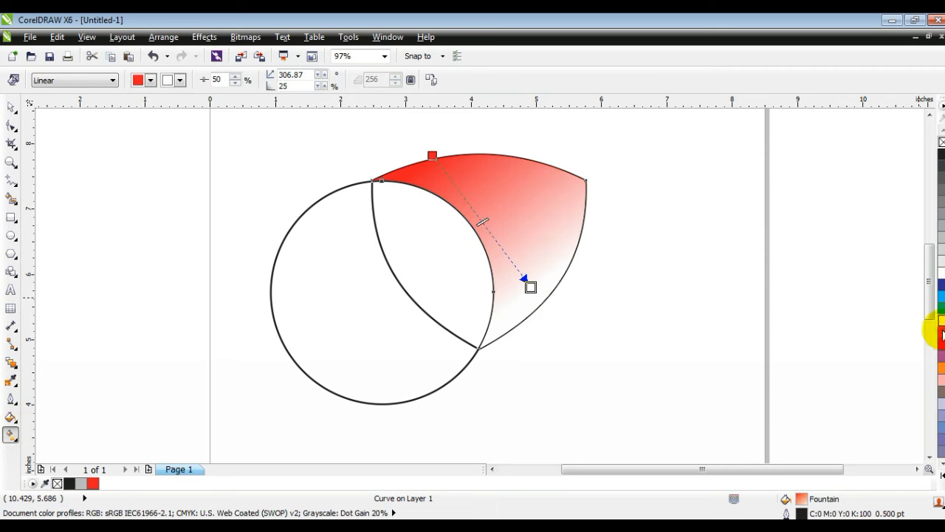
left_click_drag(941, 369, 468, 203)
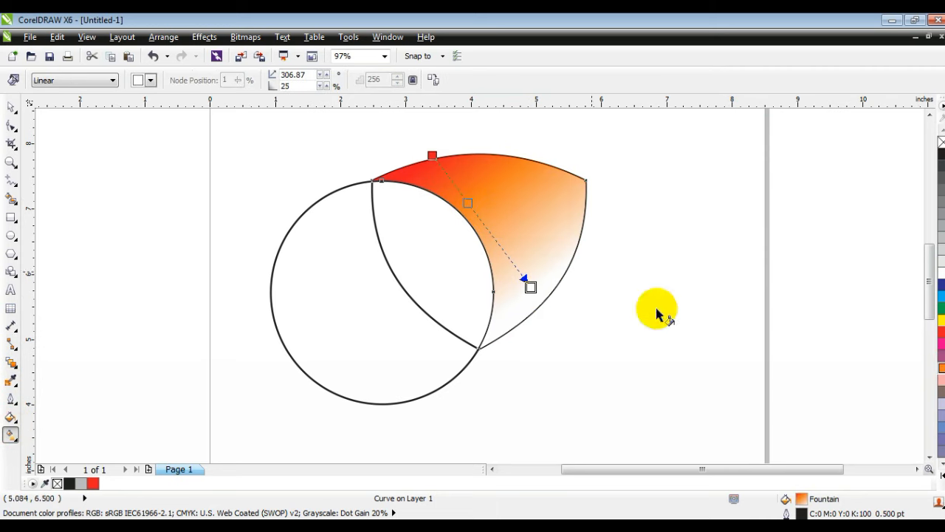
- Change the gradient's white end to golden yellow and run the gradient from the region's curved inner edge to the shield's right edge
left_click(939, 478)
left_click_drag(932, 141, 531, 288)
left_click_drag(532, 288, 565, 317)
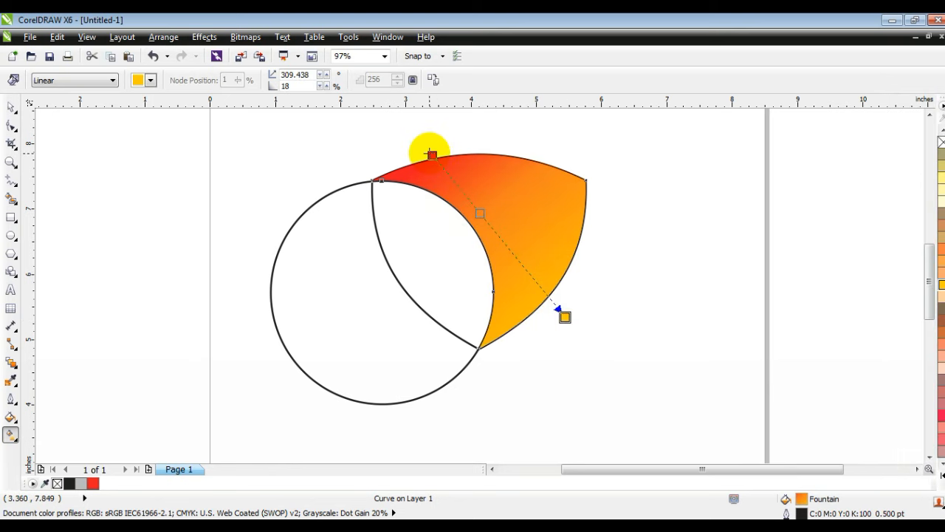
left_click_drag(595, 330, 613, 296)
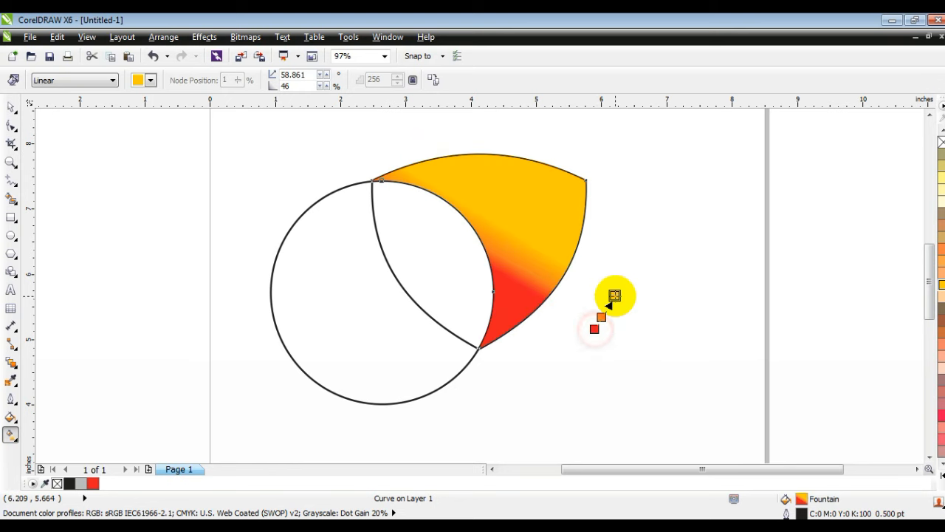
left_click_drag(445, 204, 596, 250)
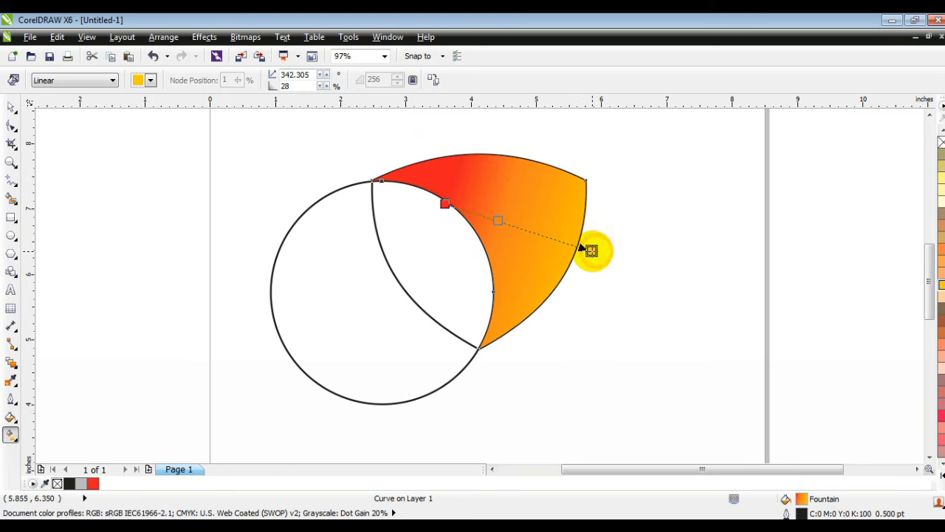
left_click(11, 107)
left_click(167, 247)
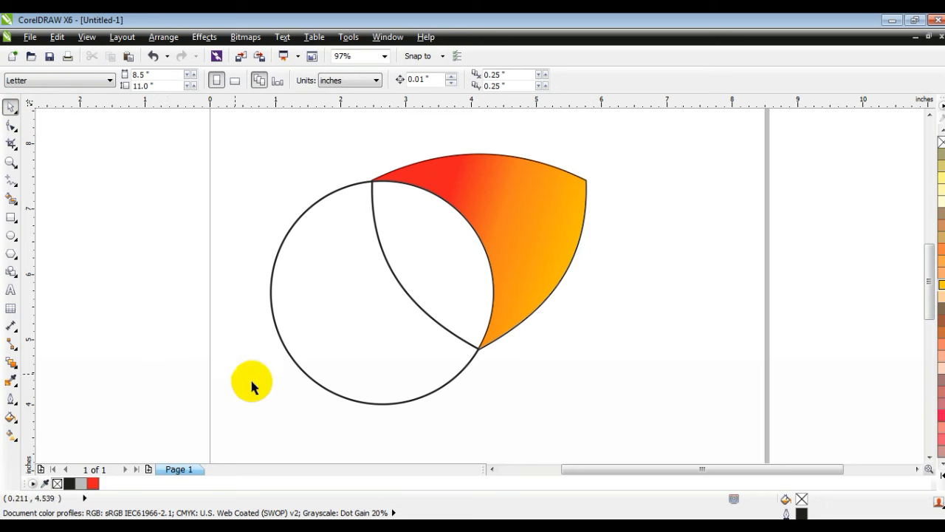
- Move the circle up and left to about X 2.38, Y 6.02 in and smart-fill the sliver between it and the gradient region
left_click(312, 376)
left_click_drag(352, 384, 335, 365)
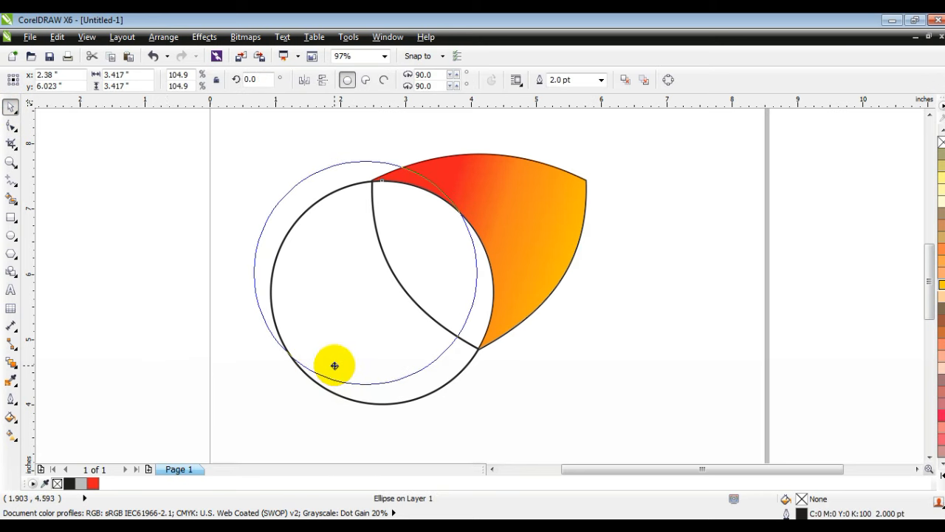
left_click_drag(335, 366, 334, 365)
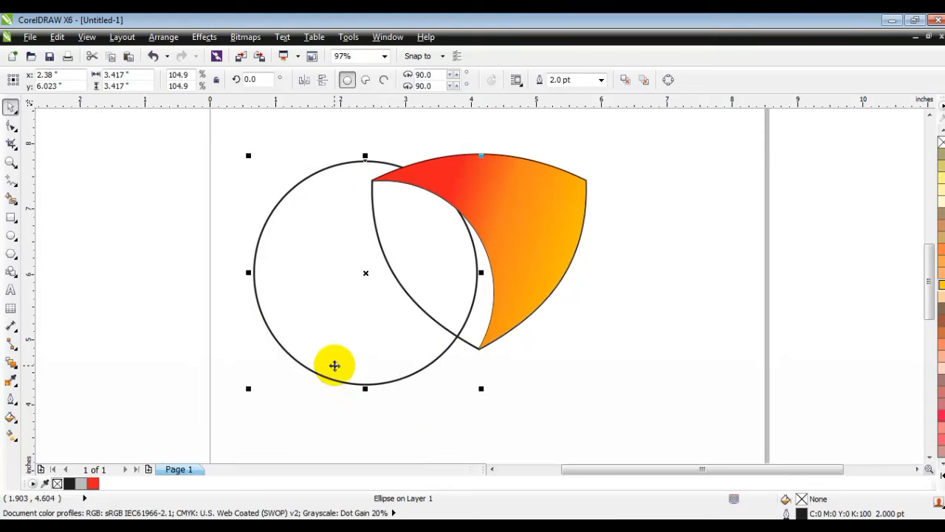
left_click(11, 198)
left_click(482, 300)
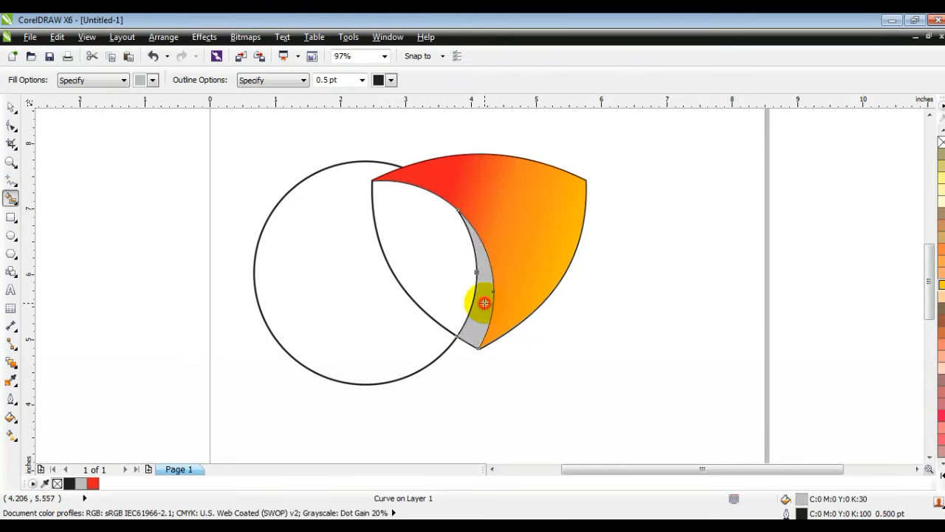
left_click(11, 110)
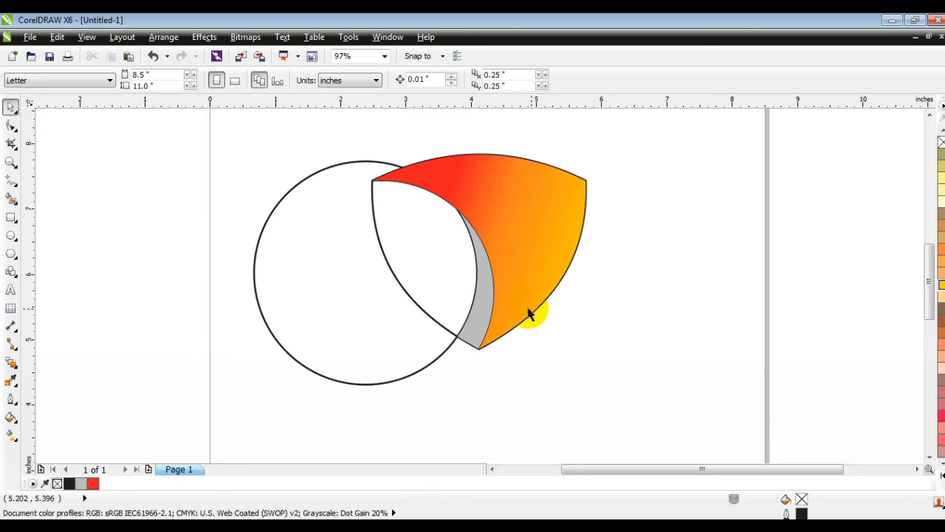
- Fill the grey sliver with red and darken it to a deep red using a CMYK uniform fill
left_click(489, 303)
left_click(93, 483)
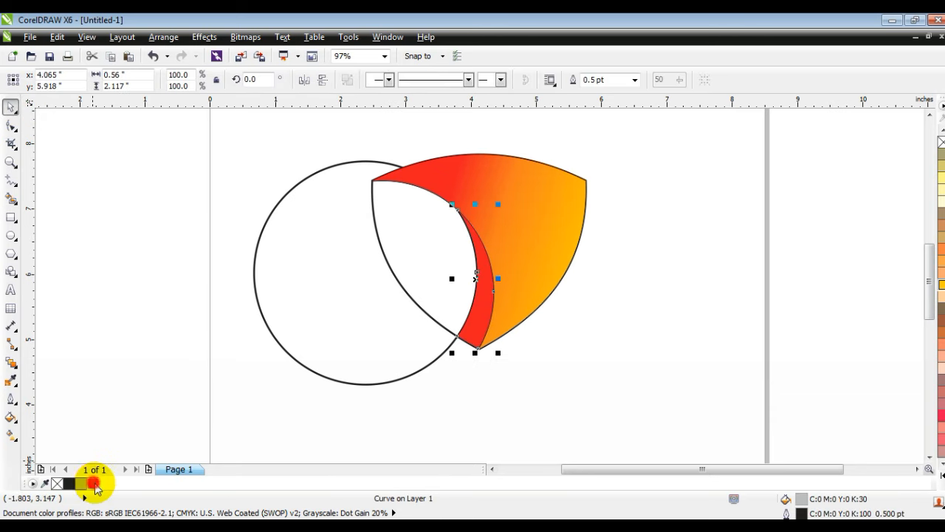
left_click(11, 419)
left_click(58, 314)
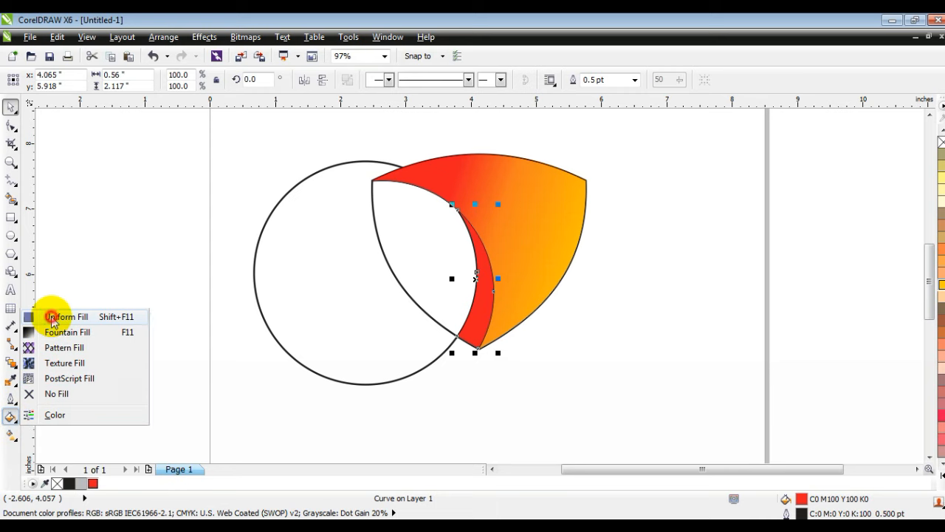
left_click(591, 153)
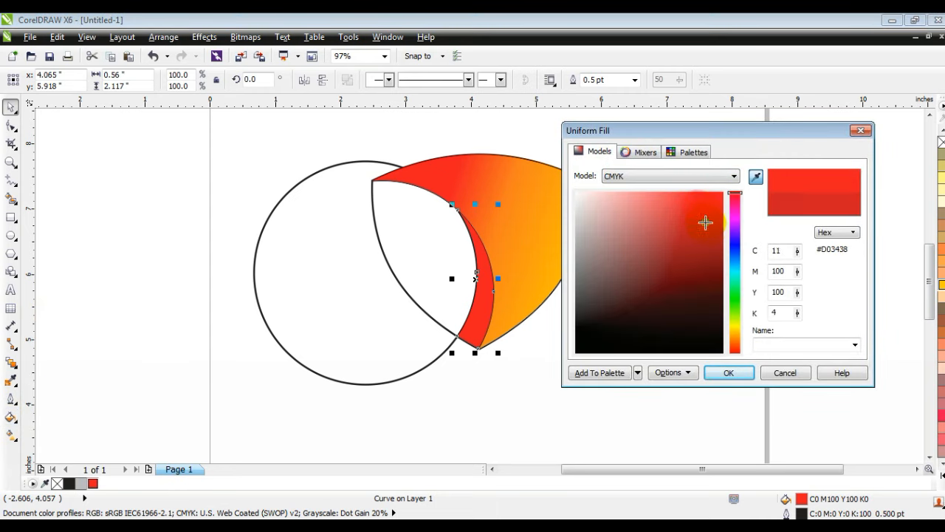
left_click(726, 375)
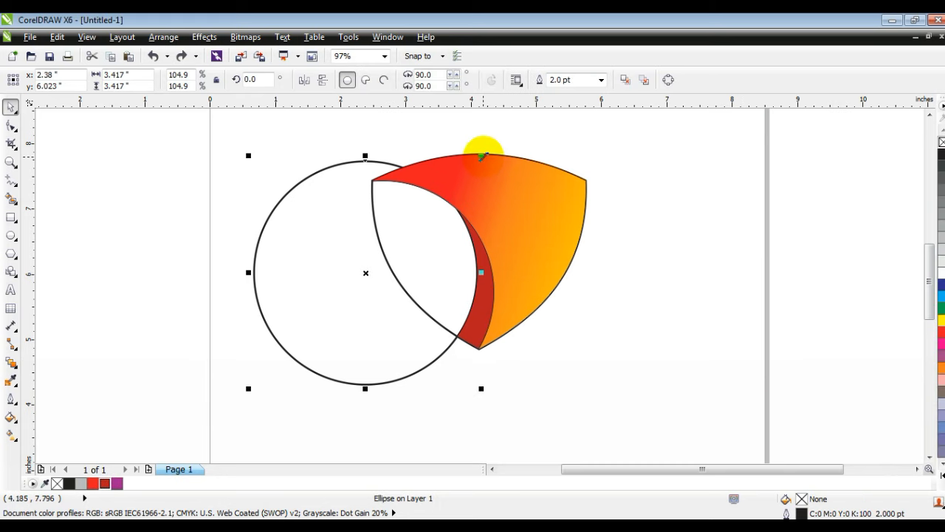
- Shrink the circle to about 2.65 in across and position it at about X 2.76, Y 5.58 in, overlapping the dark red sliver
left_click_drag(484, 155, 453, 186)
left_click_drag(342, 274, 362, 291)
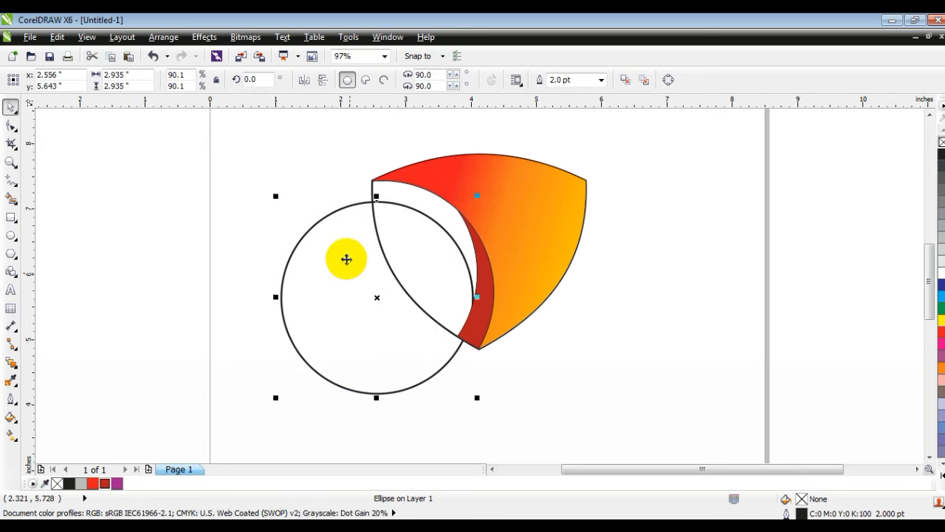
left_click_drag(277, 197, 288, 215)
left_click_drag(347, 308, 351, 304)
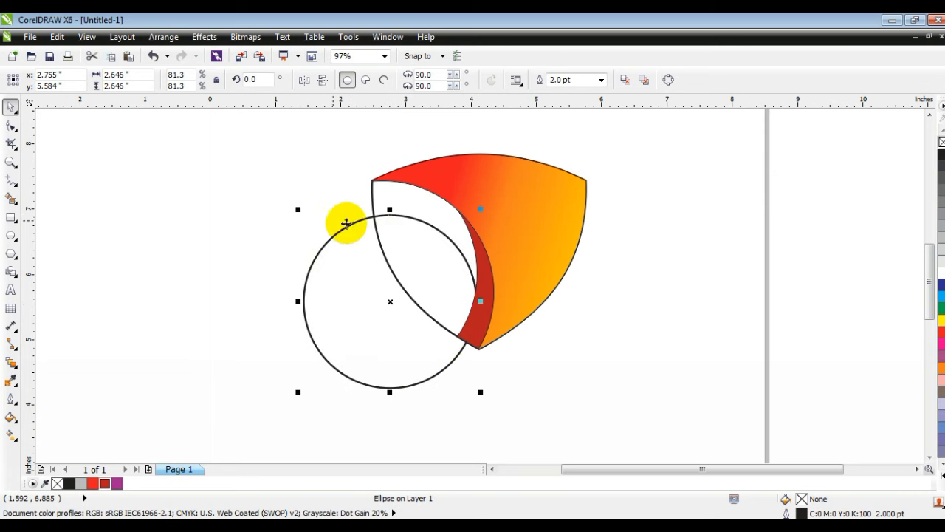
- Duplicate the circle as a smaller one about 1.5 in across, set inside the upper part of the larger circle
left_click_drag(297, 209, 322, 241)
right_click(322, 241)
left_click_drag(363, 296, 345, 261)
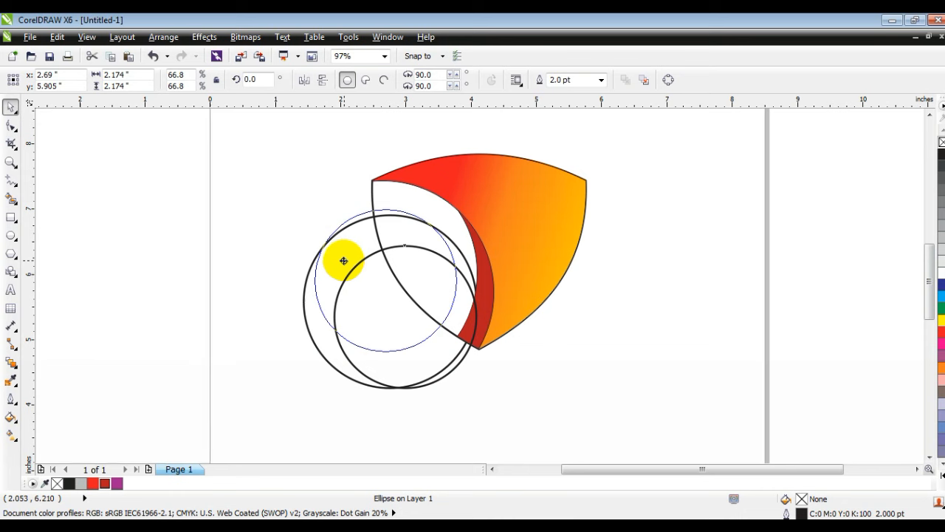
left_click_drag(343, 261, 344, 261)
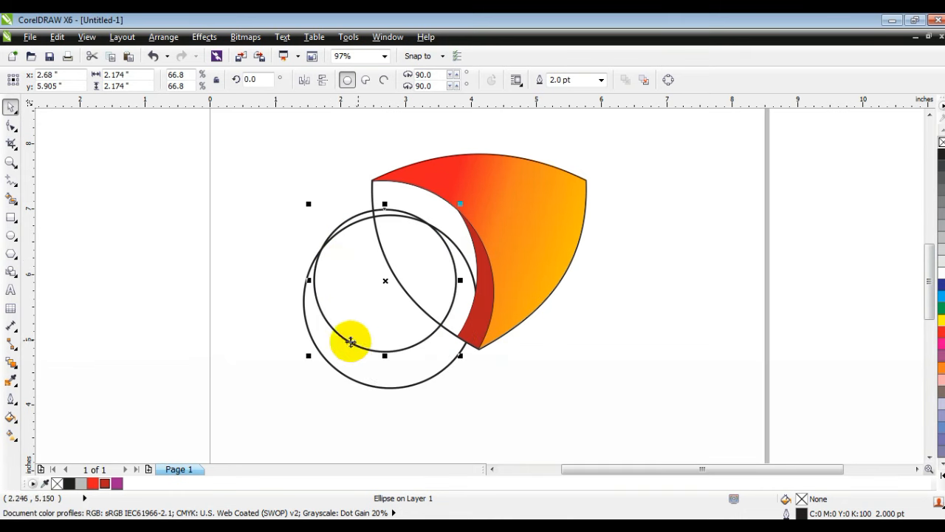
left_click_drag(310, 354, 336, 335)
left_click_drag(392, 290, 393, 297)
left_click_drag(336, 335, 354, 315)
left_click_drag(417, 279, 417, 282)
- Add a third circle about 1.04 in across near the top of the second one, nudged slightly left
left_click_drag(355, 320, 374, 296)
left_click_drag(429, 261, 420, 264)
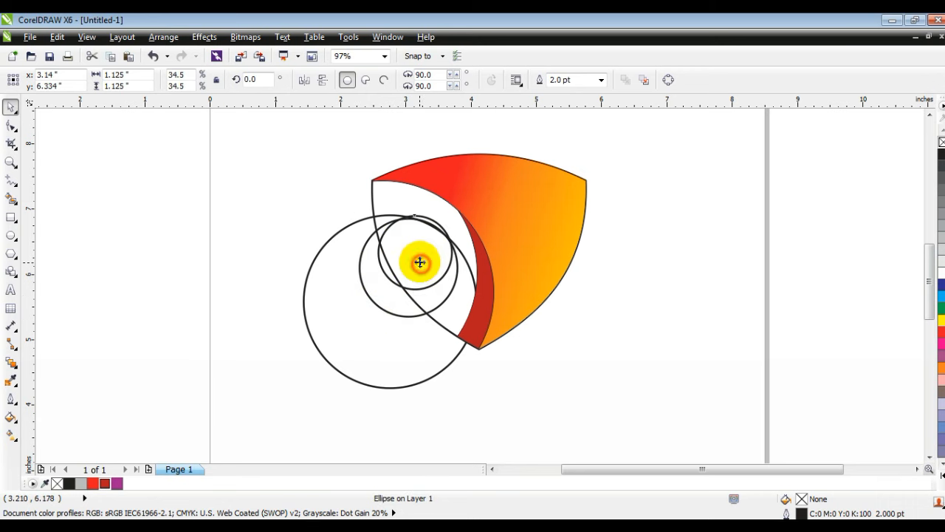
left_click_drag(369, 291, 376, 292)
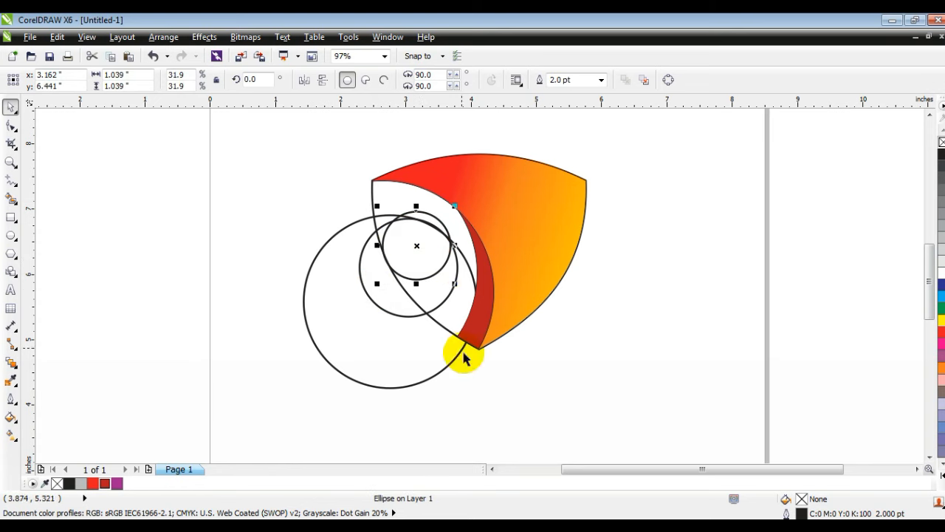
key("Left")
left_click(584, 387)
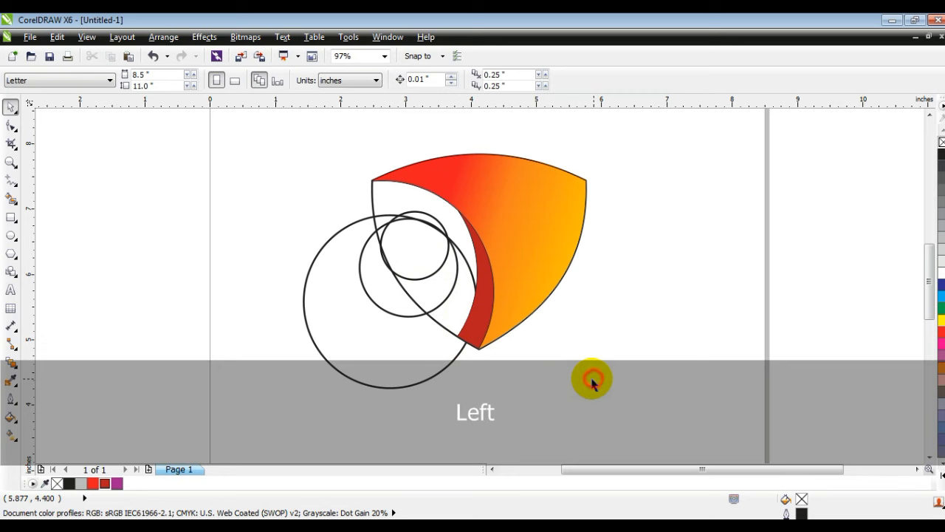
- Smart-fill the area beside the dark red sliver and the crescent between the two smaller circles with 30% Black
left_click(12, 198)
left_click(451, 318)
left_click(437, 291)
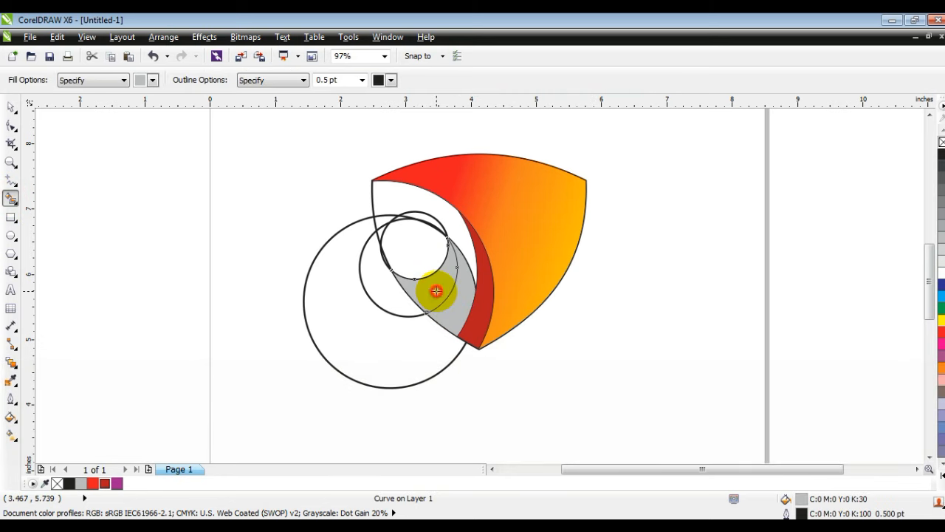
left_click(10, 105)
- Delete the three construction circles
left_click(242, 305)
left_click(368, 330)
key("Delete")
left_click(389, 294)
key("Delete")
left_click(420, 226)
key("Delete")
left_click(268, 280)
- Weld the grey area next to the dark red sliver with the sliver into one dark red shape
left_click(454, 297)
left_click(472, 303, "shift")
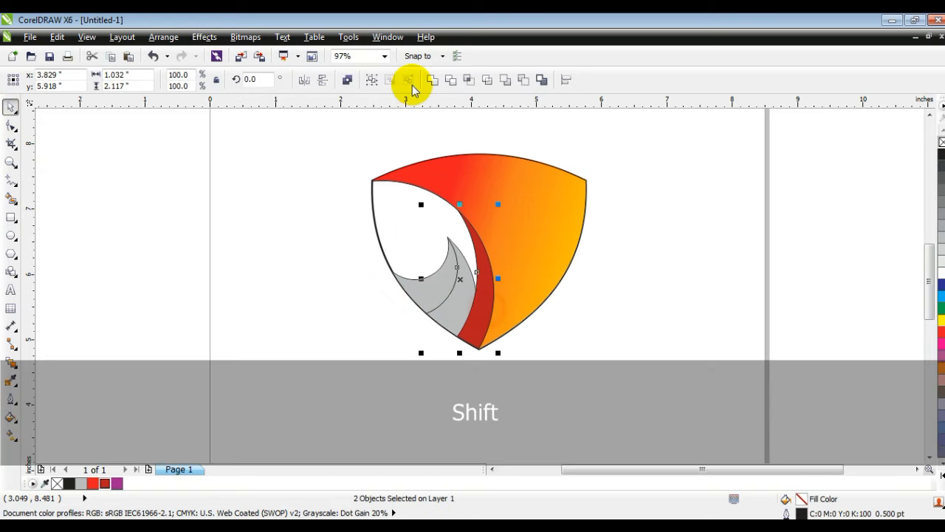
left_click(436, 80)
left_click(671, 281)
- Give the remaining grey crescent a linear gradient from red at its upper tip to golden yellow at its lower left
left_click(434, 294)
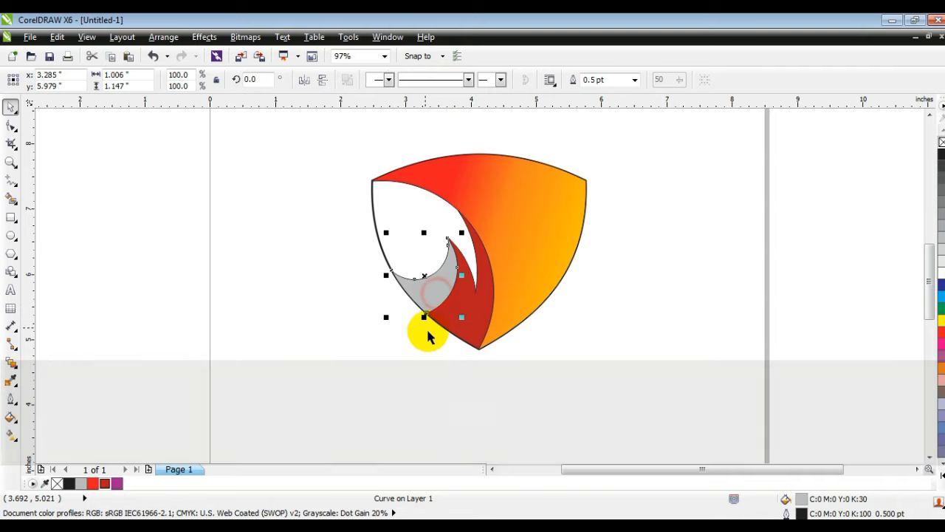
left_click(92, 483)
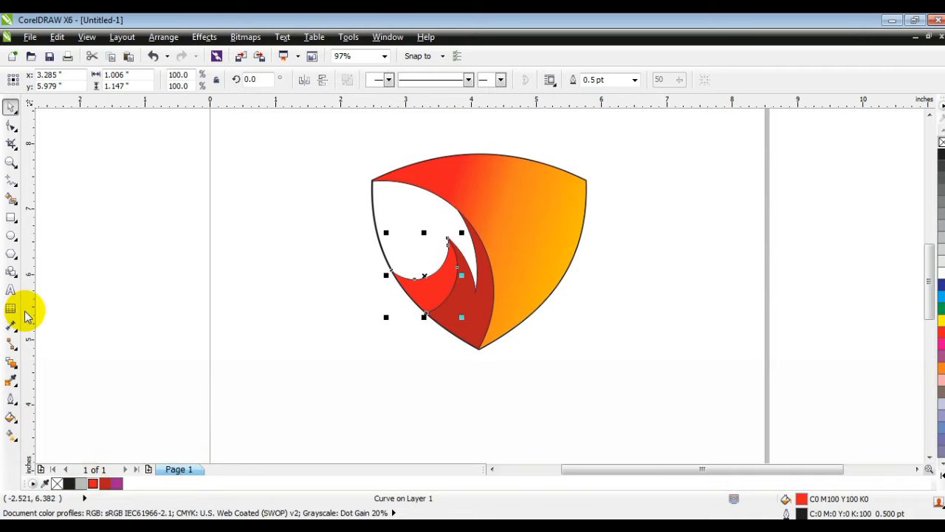
left_click(11, 435)
left_click_drag(459, 244, 429, 285)
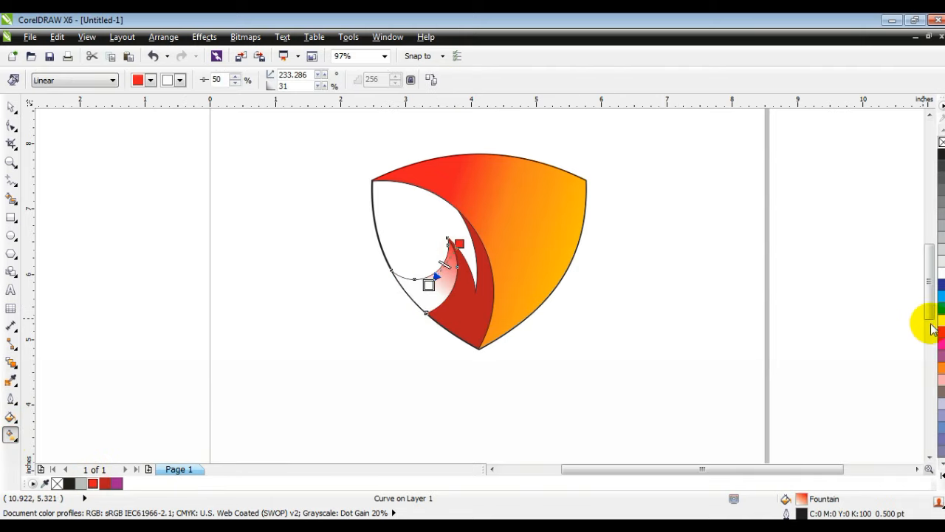
left_click(941, 475)
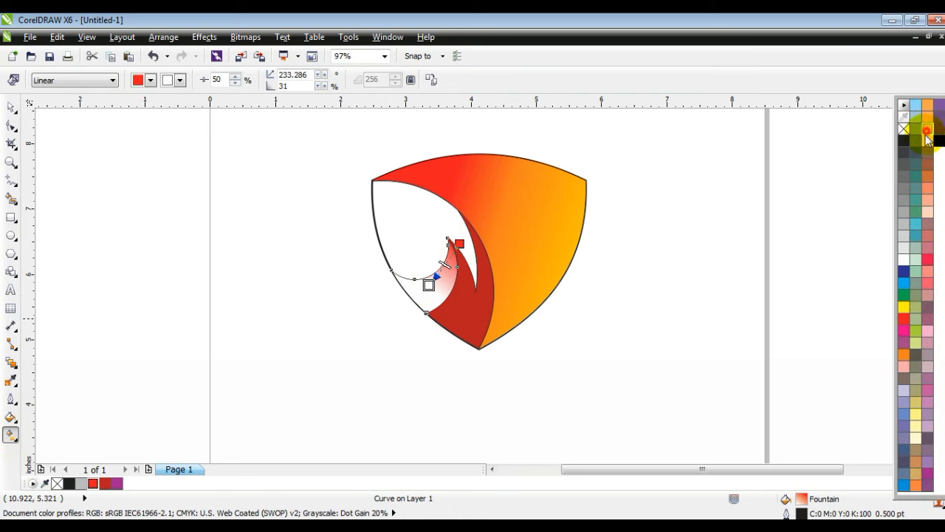
left_click_drag(443, 292, 429, 285)
left_click_drag(455, 240, 409, 302)
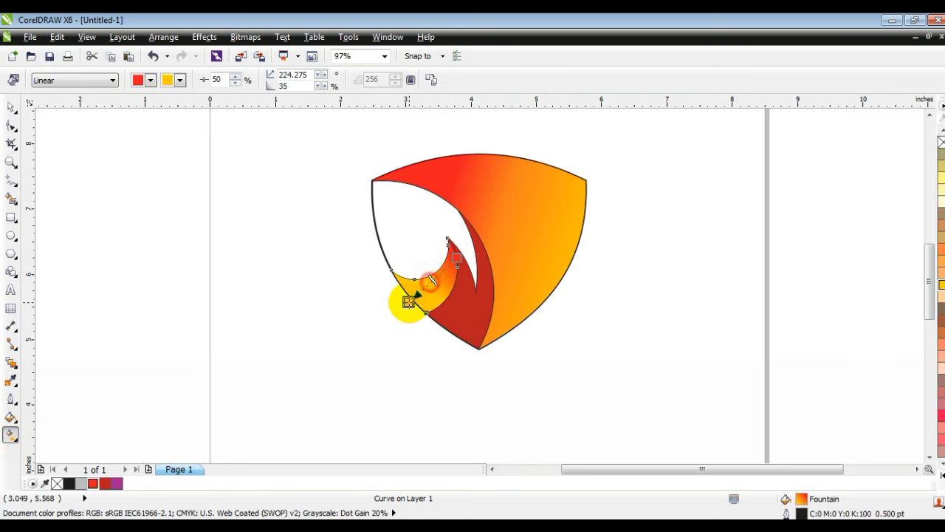
- Apply a linear gradient to the welded shape from dark red at the top to bright red at the bottom
left_click(464, 322)
left_click_drag(480, 234, 461, 334)
left_click_drag(92, 483, 462, 334)
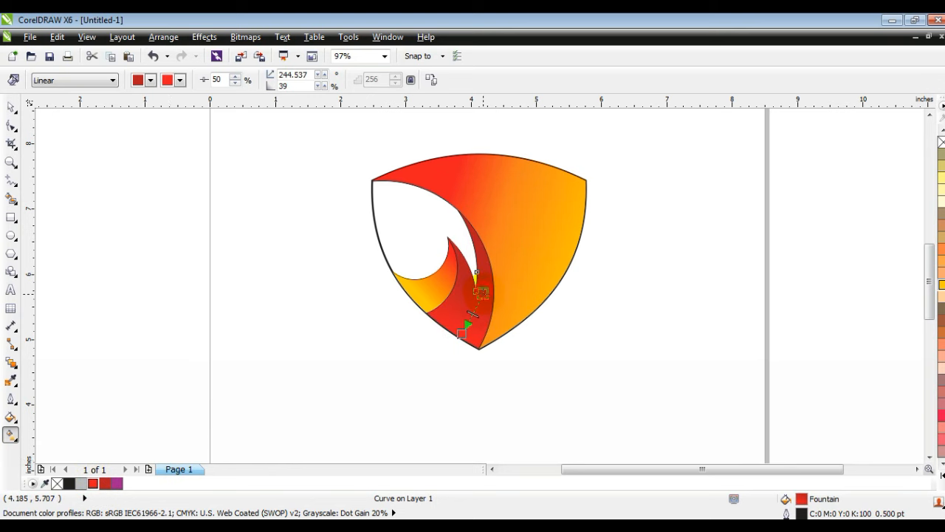
left_click(13, 107)
left_click(195, 258)
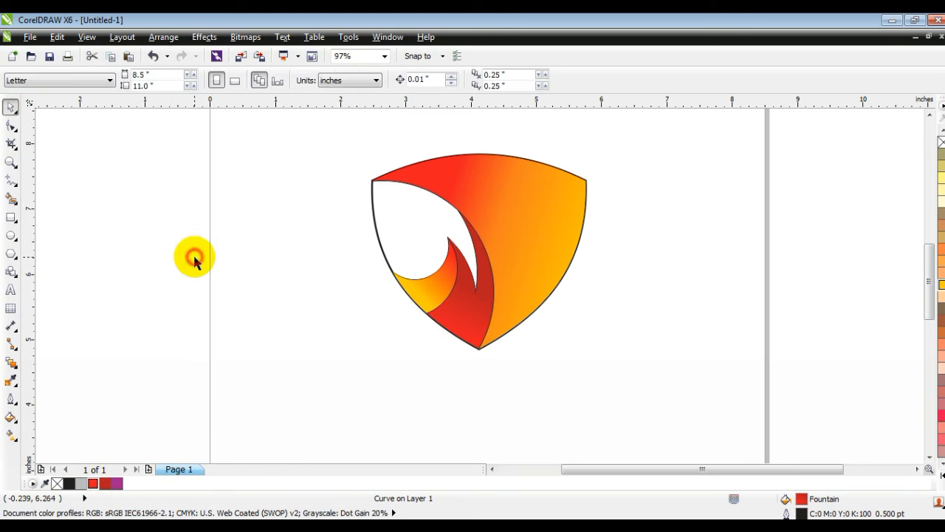
- Draw a circle about 2.7 in across over the shield's right part and another about 3.1 in across over its left side
left_click(12, 236)
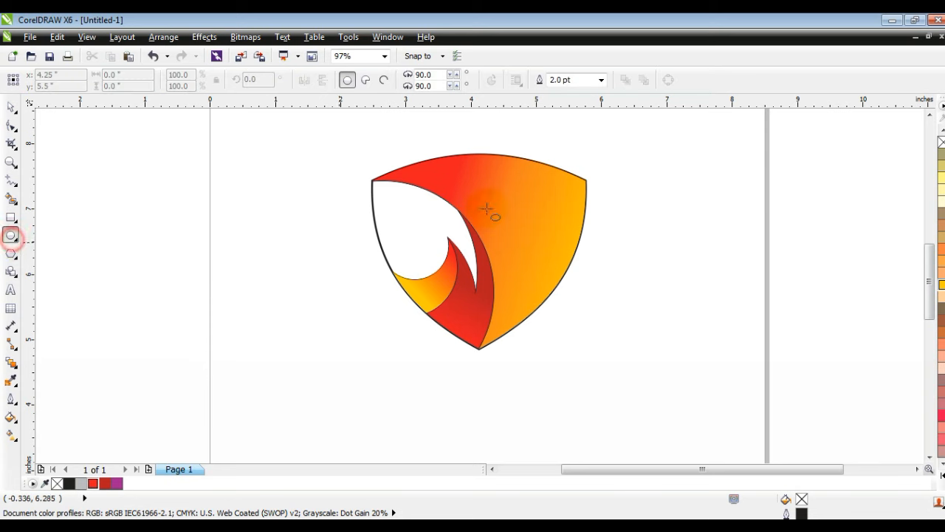
left_click_drag(421, 144, 546, 297)
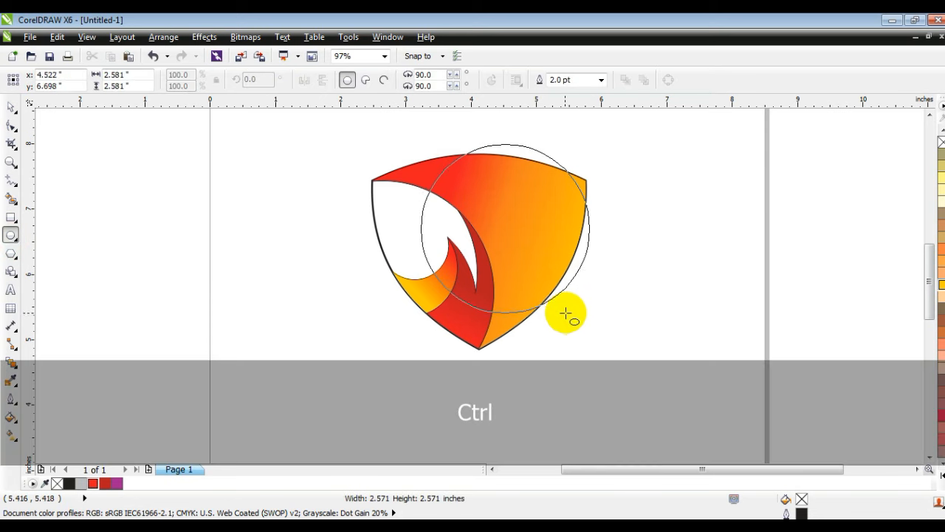
left_click_drag(568, 319, 568, 319)
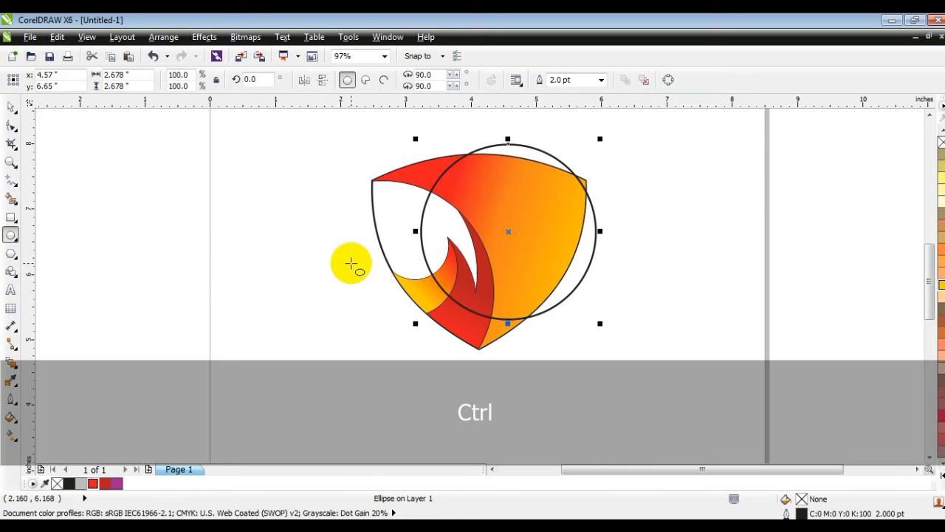
left_click_drag(276, 190, 480, 390)
- Smart-fill the white area inside the left circle and outside the right circle, above the yellow crescent, with 30% Black
left_click(11, 197)
left_click(399, 240)
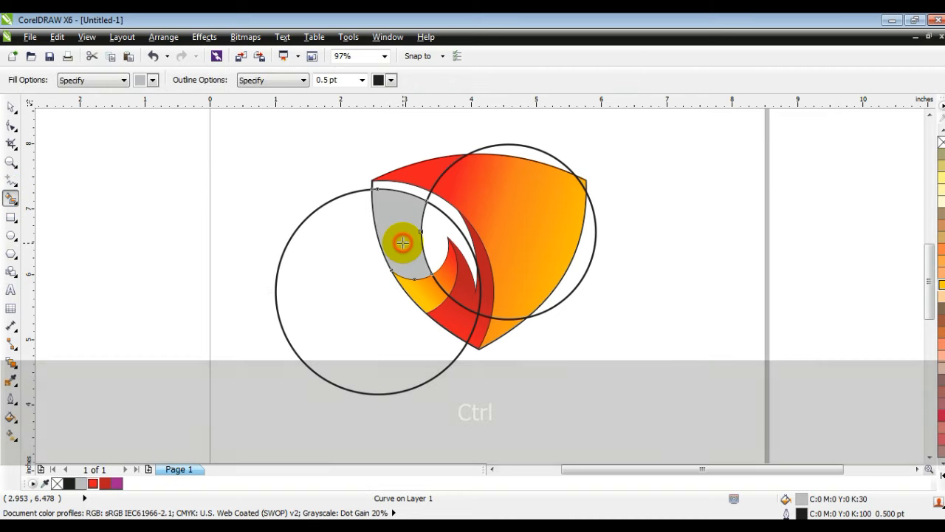
left_click(11, 107)
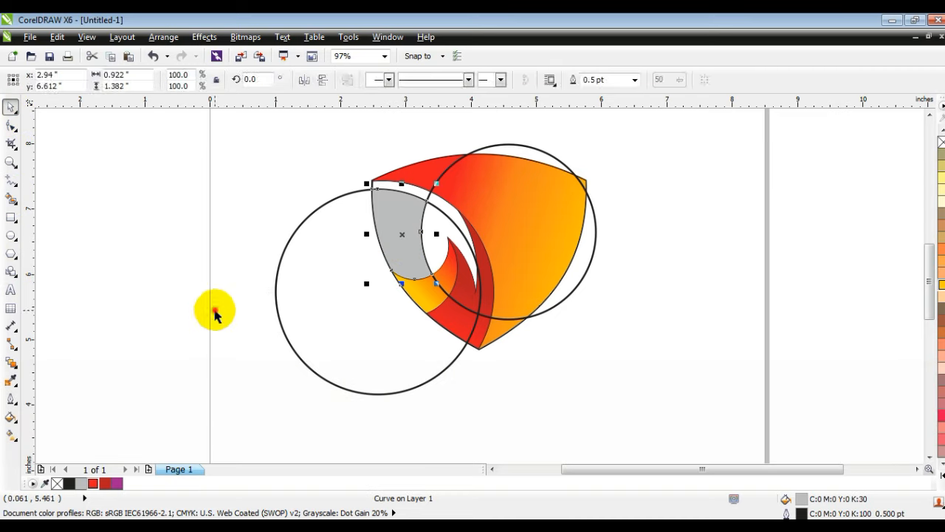
- Delete the two overlapping construction circles
left_click(369, 332)
key("Delete")
left_click(572, 290)
key("Delete")
- Change the grey region's uniform fill to dark blue
left_click(392, 229)
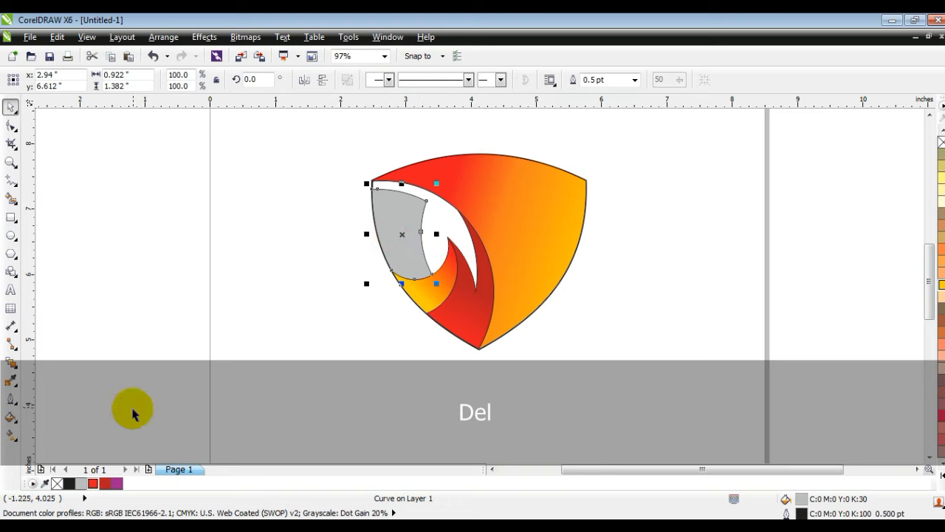
left_click(10, 417)
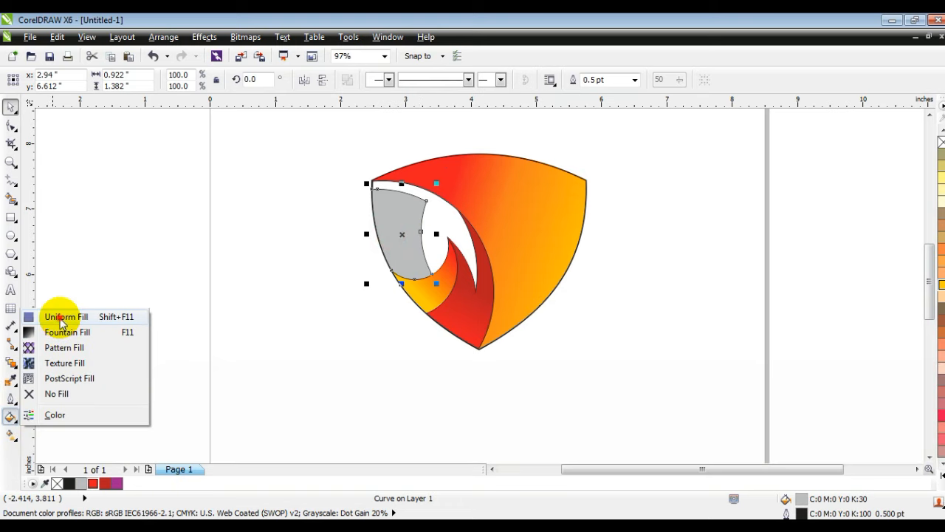
left_click(63, 312)
left_click(595, 151)
left_click(734, 242)
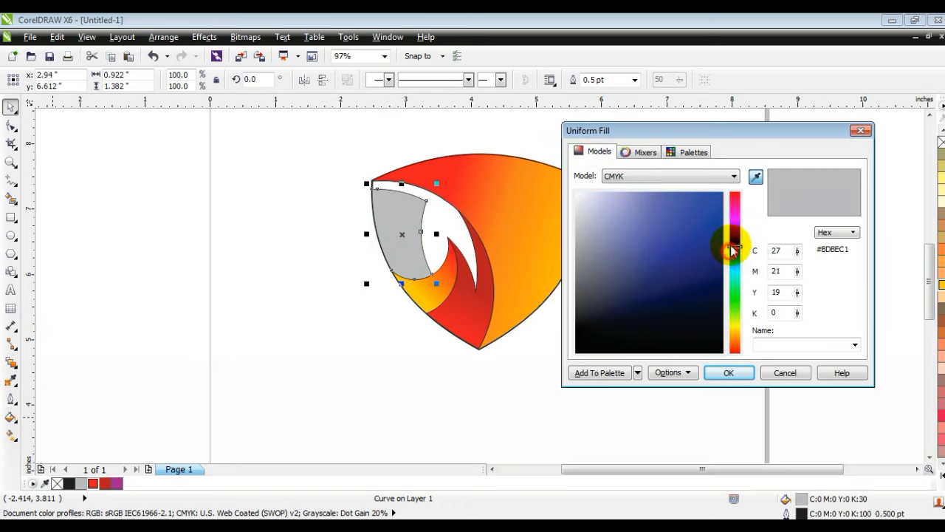
left_click(714, 258)
left_click(723, 372)
- Apply a linear gradient to the dark blue region, running from dark blue at the bottom through purple to pink at the top
key("g")
left_click_drag(420, 279, 401, 217)
left_click_drag(117, 483, 408, 243)
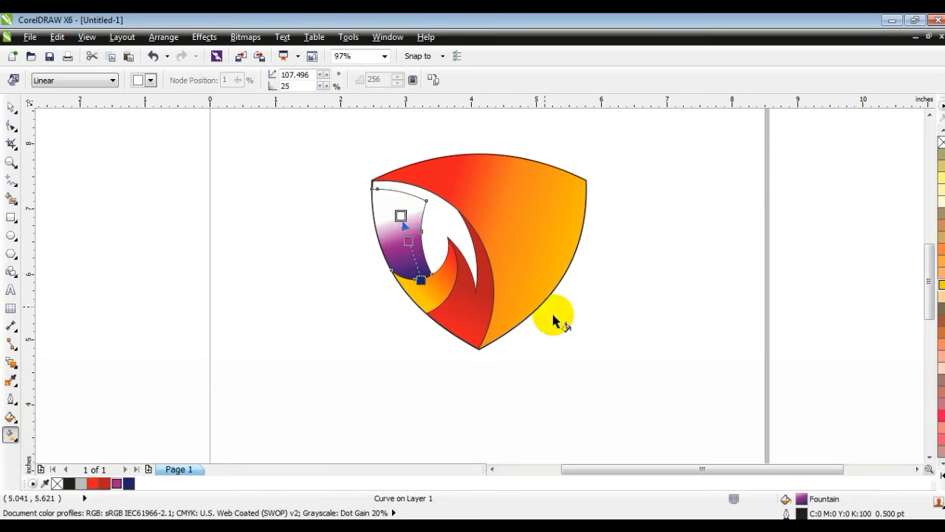
left_click(940, 477)
left_click_drag(904, 331, 395, 187)
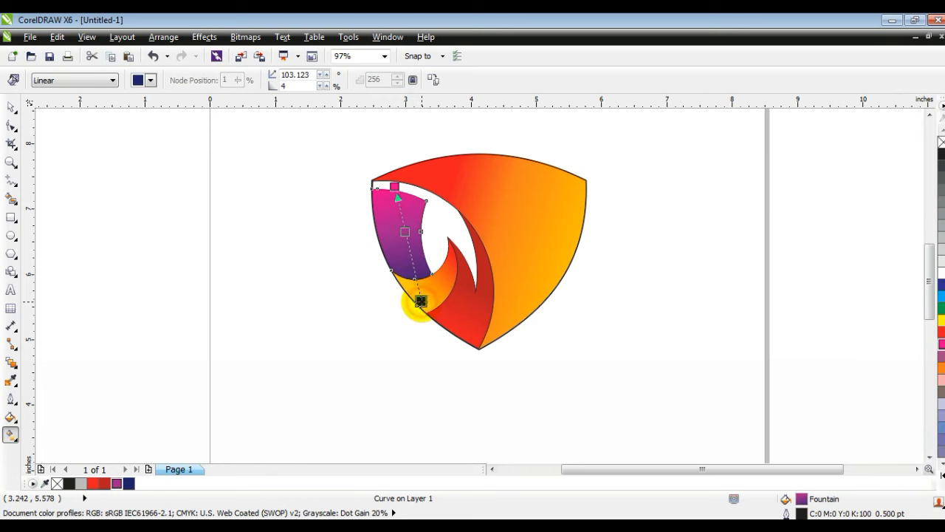
left_click(10, 110)
left_click(223, 303)
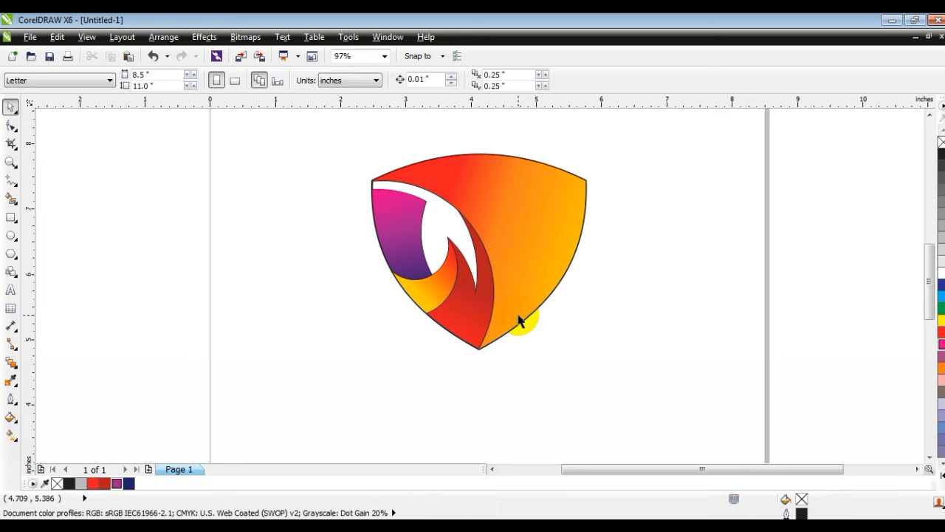
- Draw a circle about 4.76 in across over the shield's left part and move it up to about y 5.91 in
left_click(10, 237)
left_click_drag(234, 148, 554, 465)
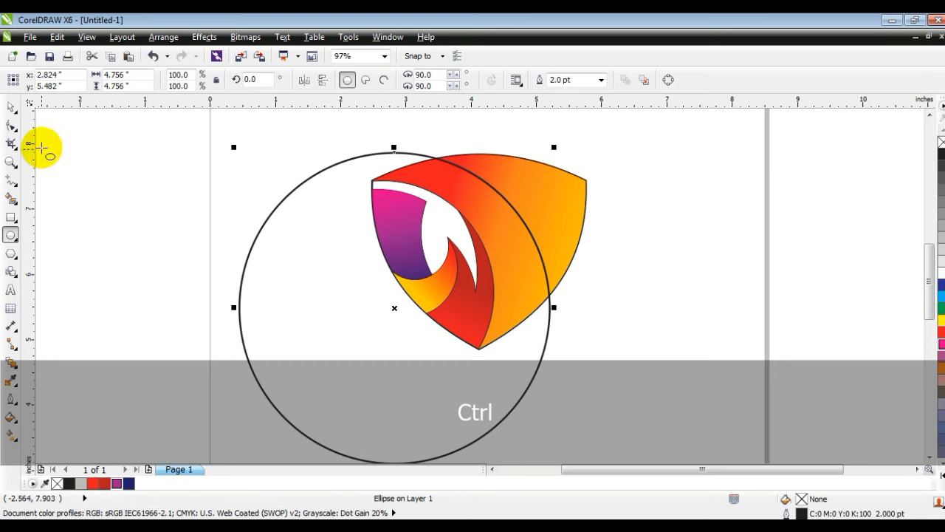
left_click(6, 111)
left_click_drag(337, 358, 338, 330)
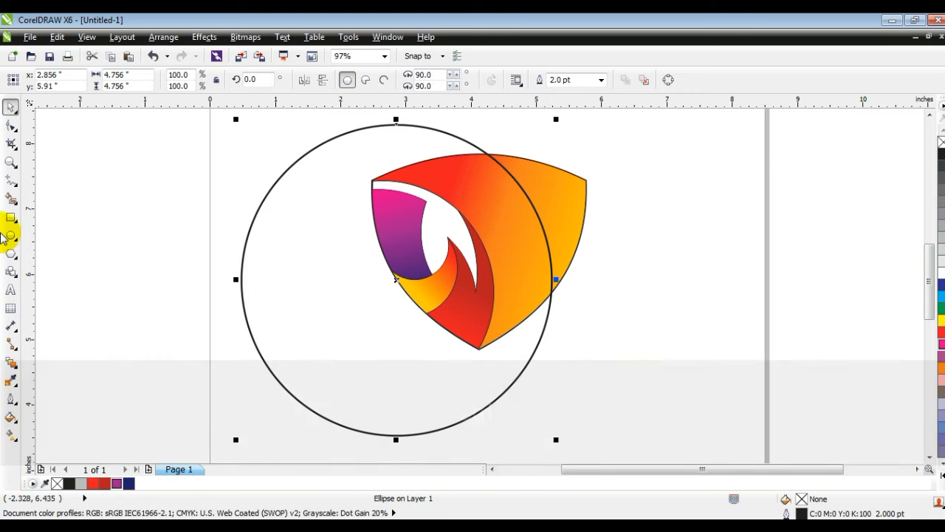
- Smart-fill the shield's upper-right area outside the circle with grey and delete the construction circle
left_click(11, 199)
left_click(578, 198)
left_click(9, 111)
left_click(195, 334)
left_click(317, 347)
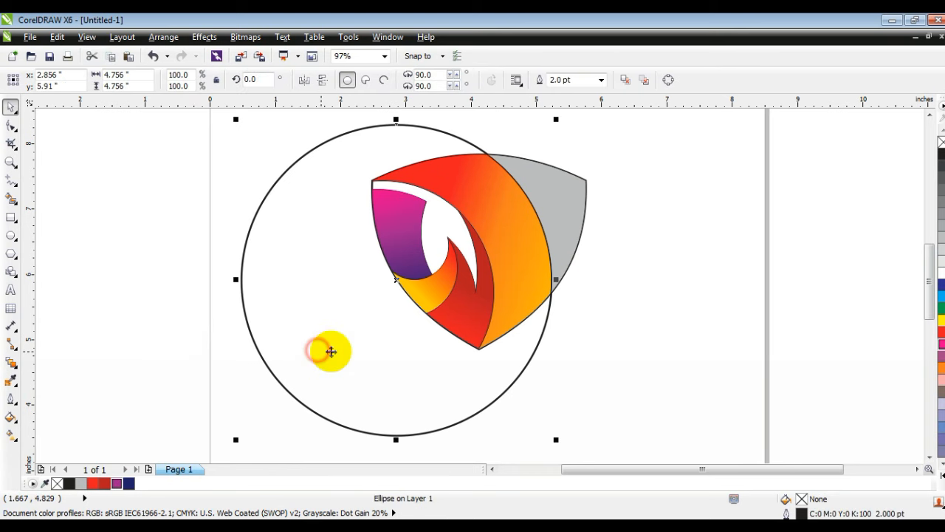
key("Delete")
- Copy the neighbouring orange region's fill onto the grey region and redirect its linear gradient from upper left to lower right
left_click(566, 185)
key("shift+ctrl+a")
left_click(443, 297)
left_click(493, 206)
key("g")
left_click_drag(504, 147, 608, 298)
left_click(11, 108)
- Pull the base shield shape out from behind the coloured regions and delete it
left_click_drag(255, 156, 654, 369)
left_click(652, 369)
left_click_drag(435, 229, 178, 239)
key("Delete")
- Remove the outlines from all five coloured pieces of the shield
left_click_drag(342, 126, 664, 373)
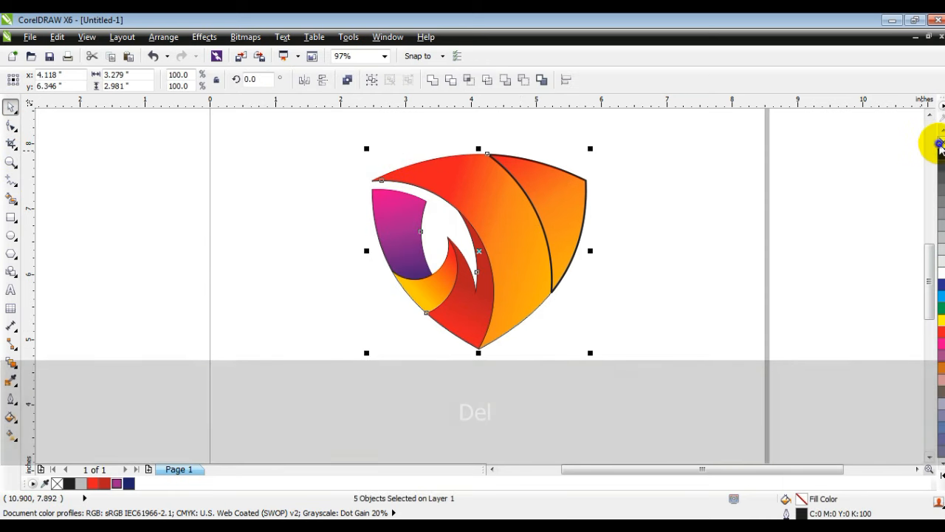
right_click(941, 142)
left_click(695, 214)
key("Escape")
- Group the five shield pieces and move the logo slightly up on the page
scroll(549, 228, "down", 1)
left_click_drag(619, 338, 378, 147)
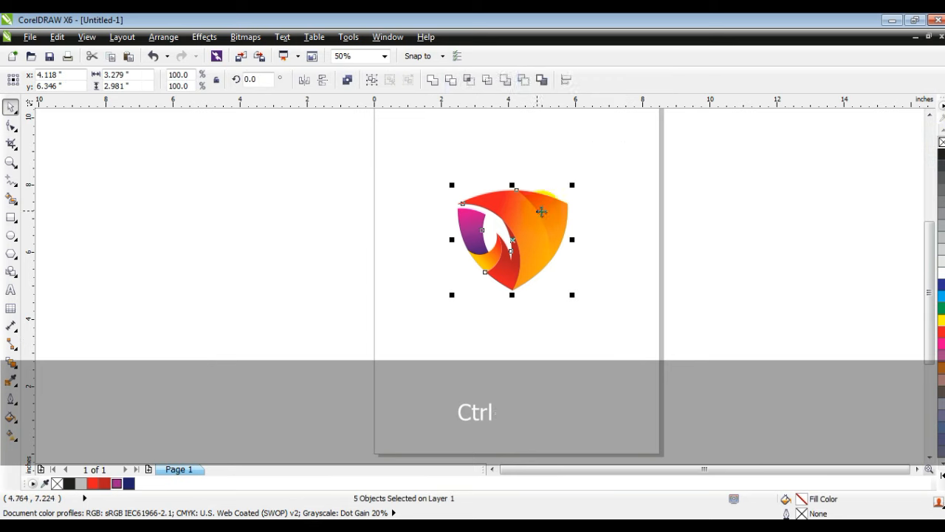
left_click(618, 200)
left_click_drag(513, 212, 512, 196)
left_click(648, 303)
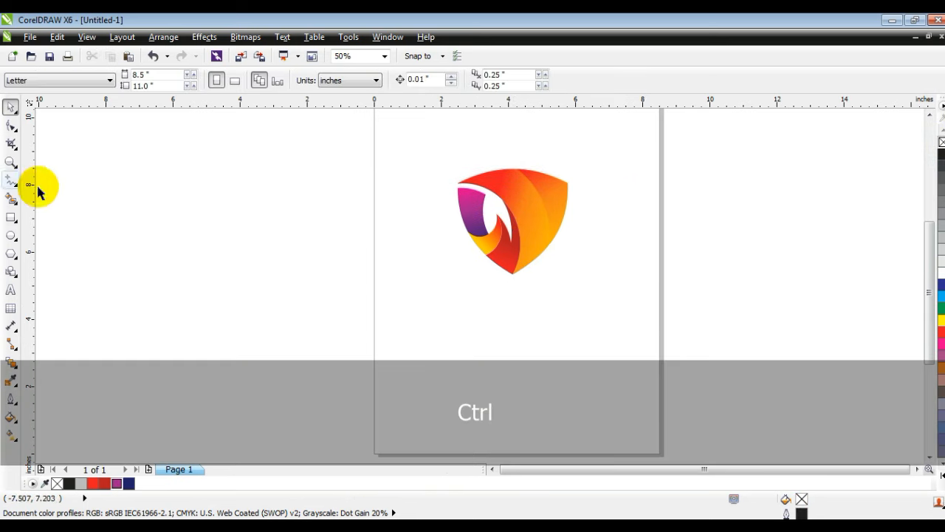
- Examine the finished logo up close and in a full-screen preview
left_click(16, 166)
left_click_drag(290, 144, 812, 356)
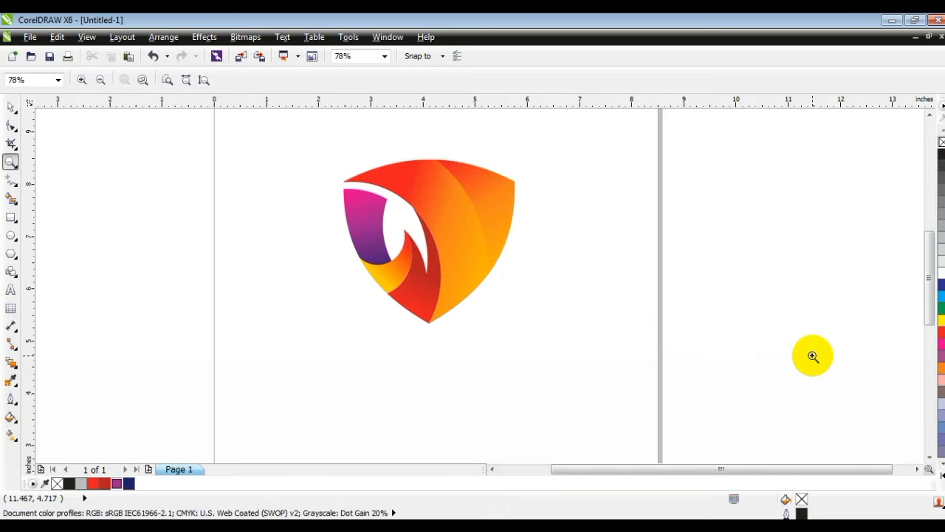
key("F9")
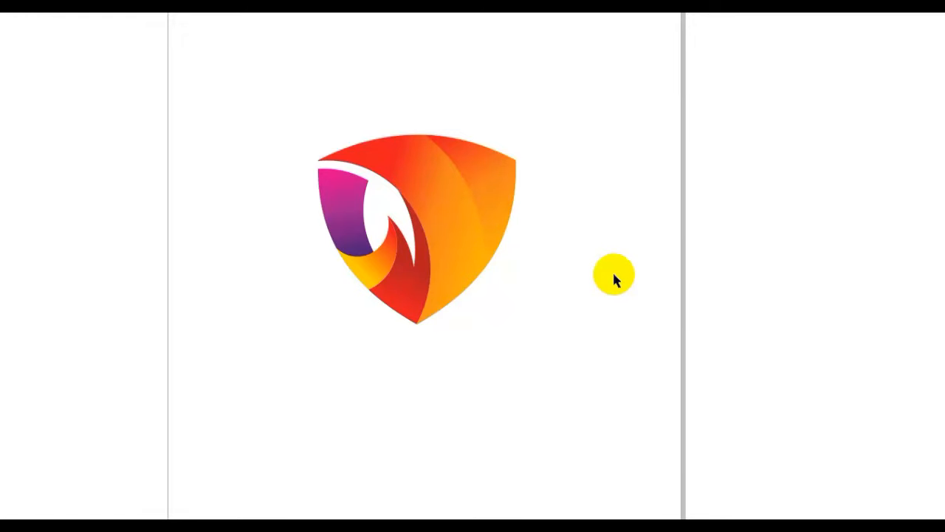
key("F9")
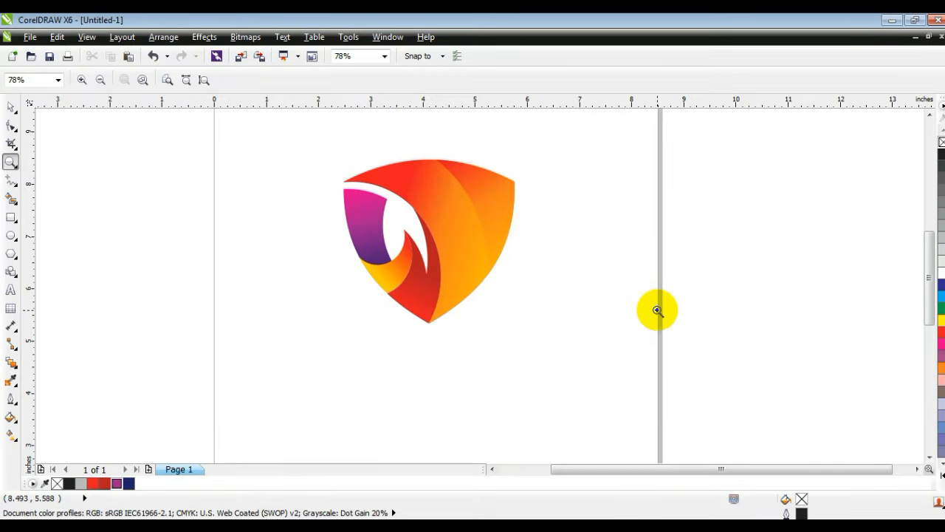